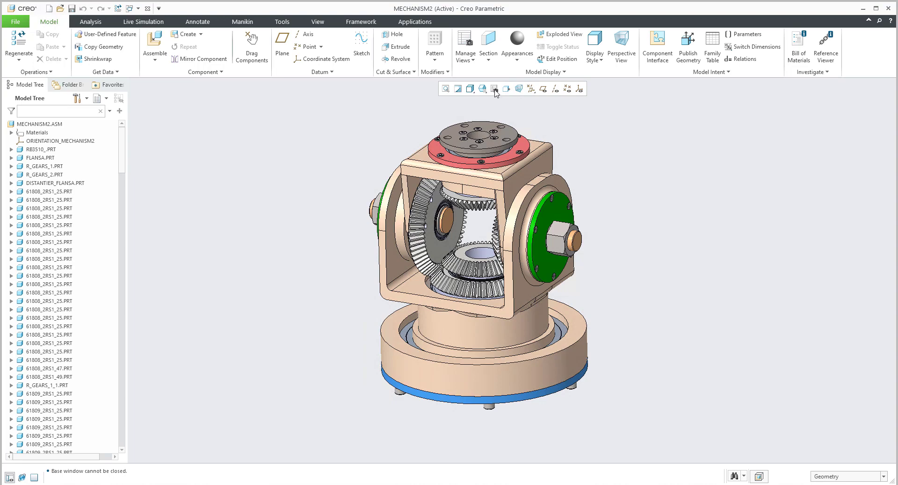
# In View Manager's Simp Rep list, create a new representation named Simp01 and begin editing it
pyautogui.click(495, 90)
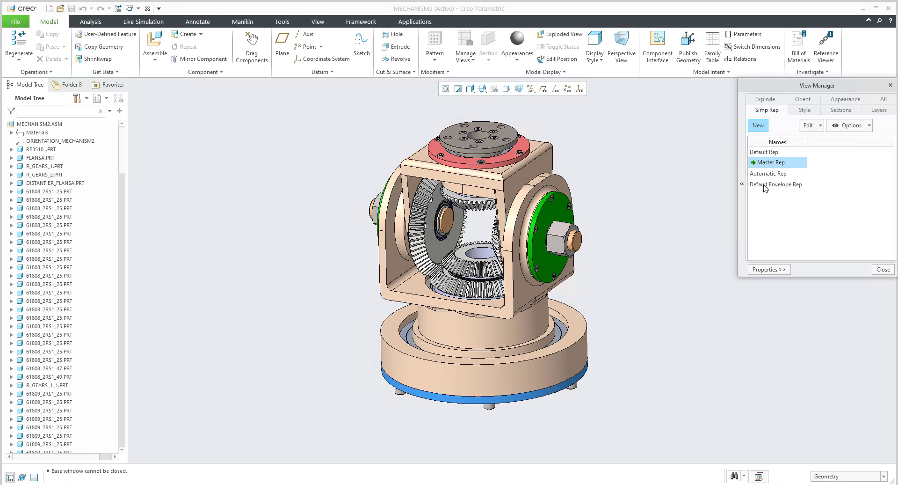
pyautogui.click(758, 125)
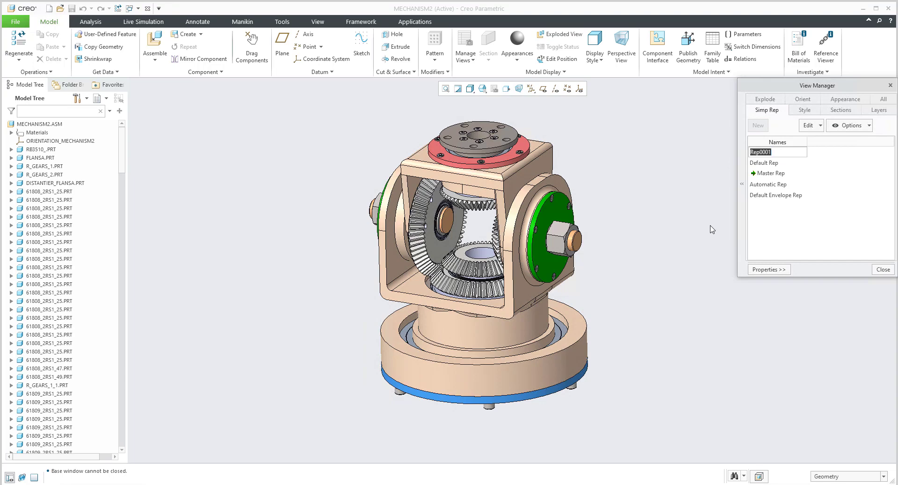
pyautogui.write('Simp01')
pyautogui.press('Return')
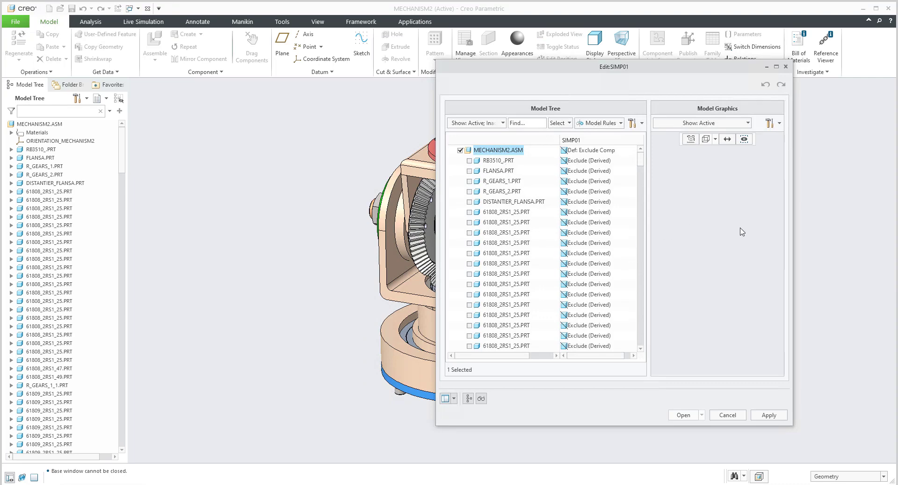
# Set RB3510_.PRT through the fourth 61808_2RS1_25.PRT bearing to Master in Edit:SIMP01
pyautogui.moveTo(654, 67); pyautogui.dragTo(554, 67)
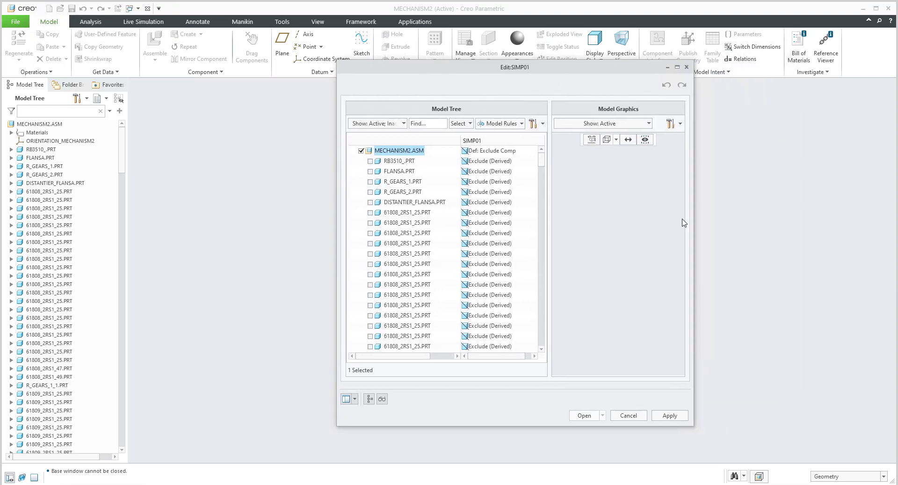
pyautogui.moveTo(695, 223); pyautogui.dragTo(797, 220)
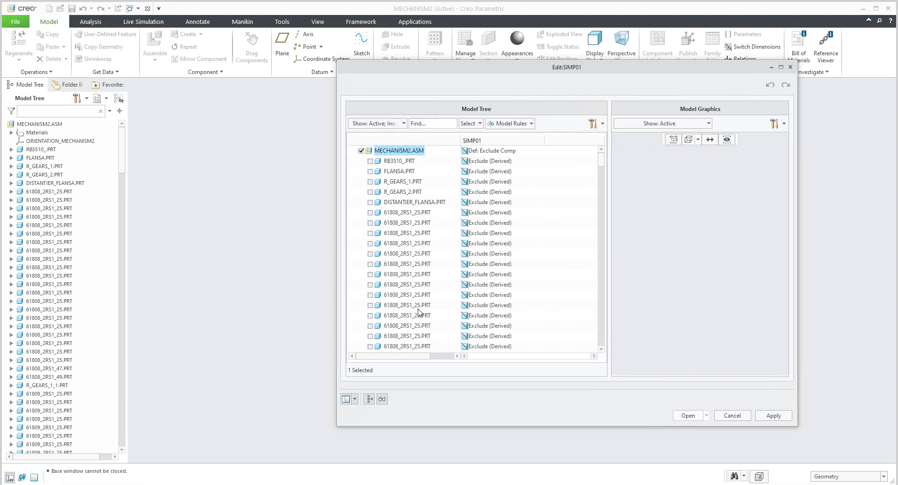
pyautogui.click(400, 160)
pyautogui.keyDown('shift'); pyautogui.click(403, 244); pyautogui.keyUp('shift')
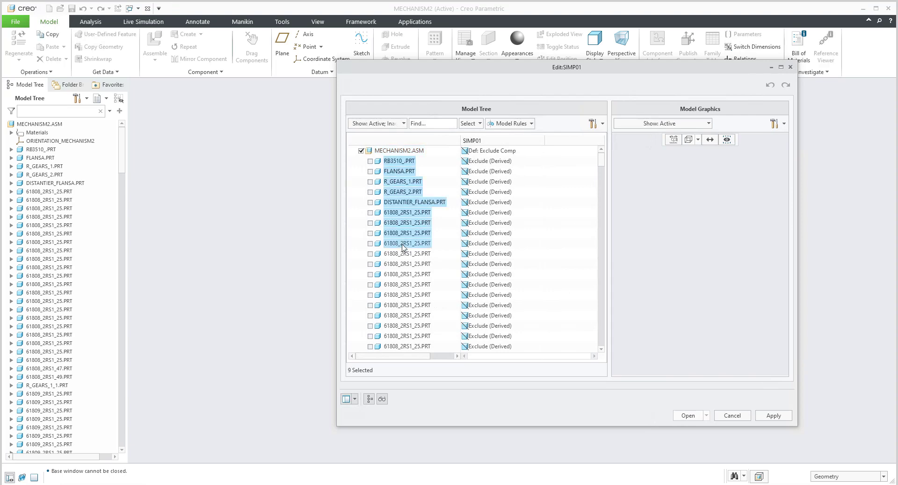
pyautogui.rightClick(403, 247)
pyautogui.moveTo(451, 253)
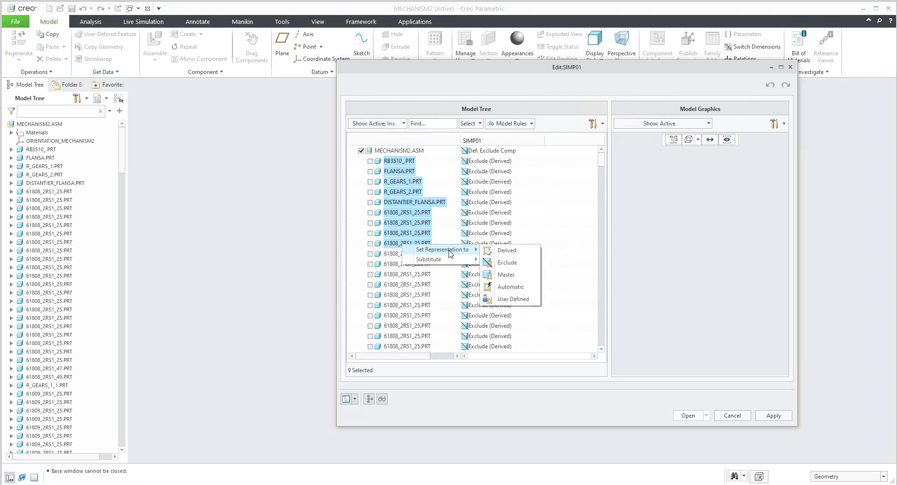
pyautogui.click(504, 275)
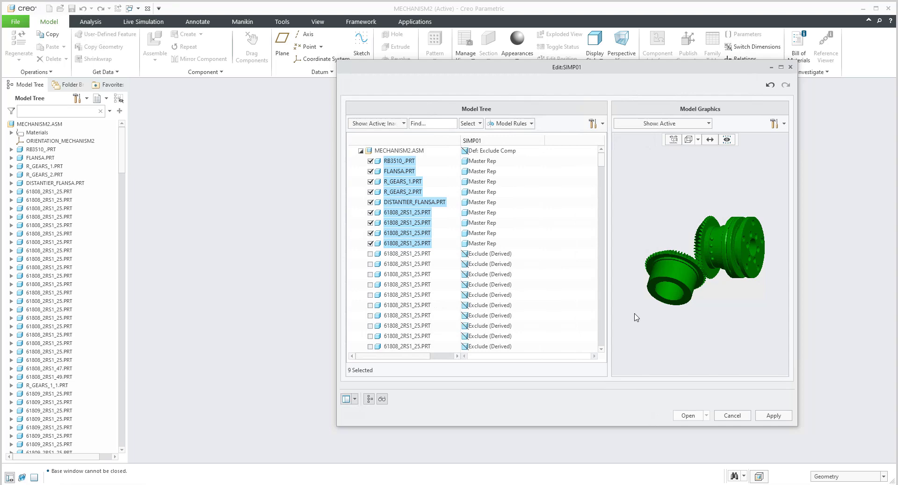
pyautogui.scroll(-5, 456, 257)
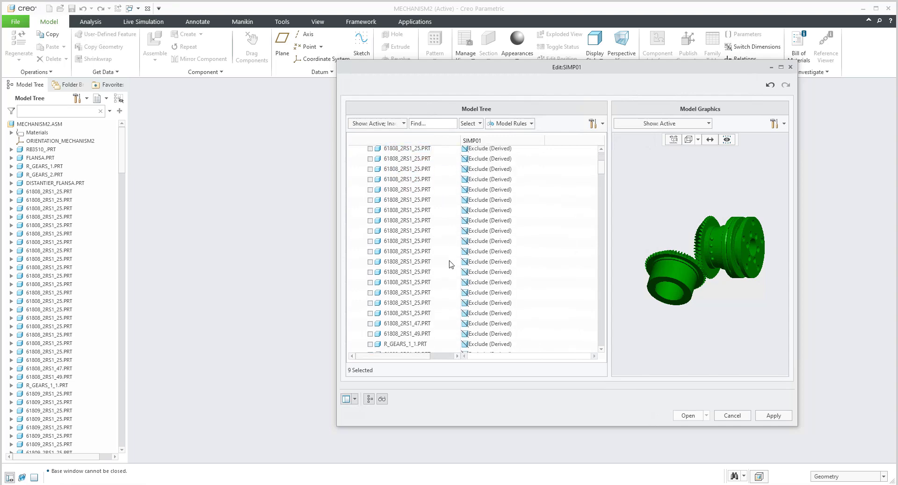
pyautogui.click(411, 239)
# Set the next nine parts, including R_GEARS_1_1 and 61809 bearings, to Master
pyautogui.keyDown('shift'); pyautogui.click(403, 321); pyautogui.keyUp('shift')
pyautogui.rightClick(403, 322)
pyautogui.moveTo(439, 330)
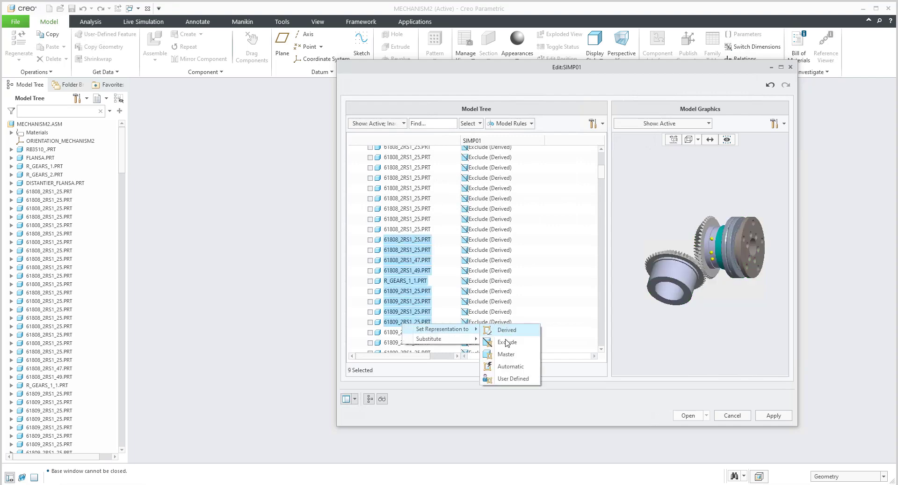
pyautogui.click(505, 354)
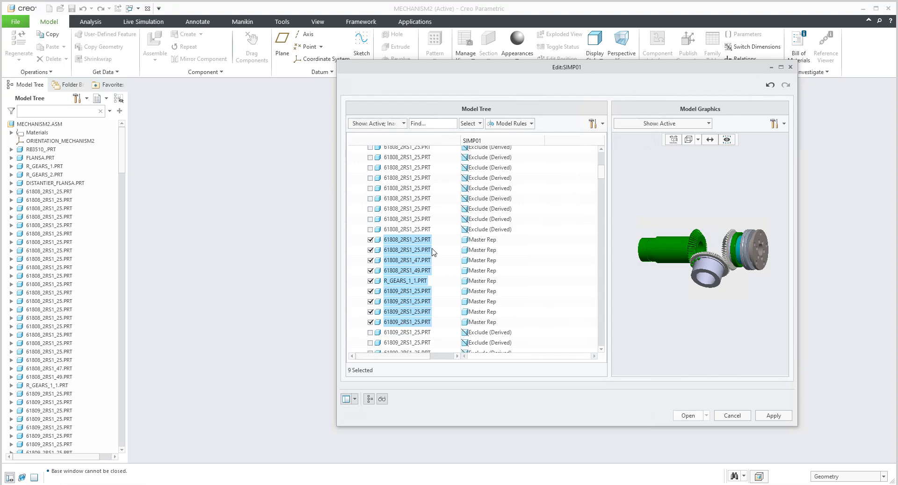
# Open the SIMP01 representation in the main window, leaving the remaining 61808 bearing unchanged
pyautogui.rightClick(416, 229)
pyautogui.moveTo(455, 236)
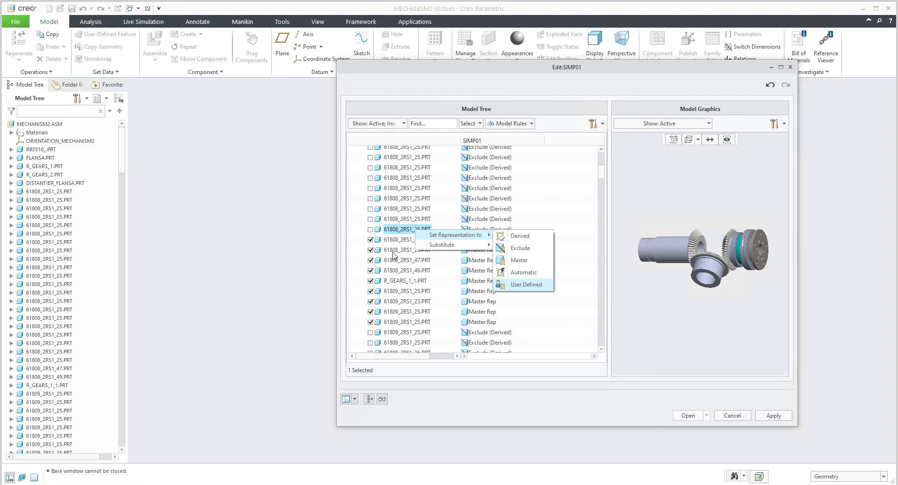
pyautogui.press('Escape')
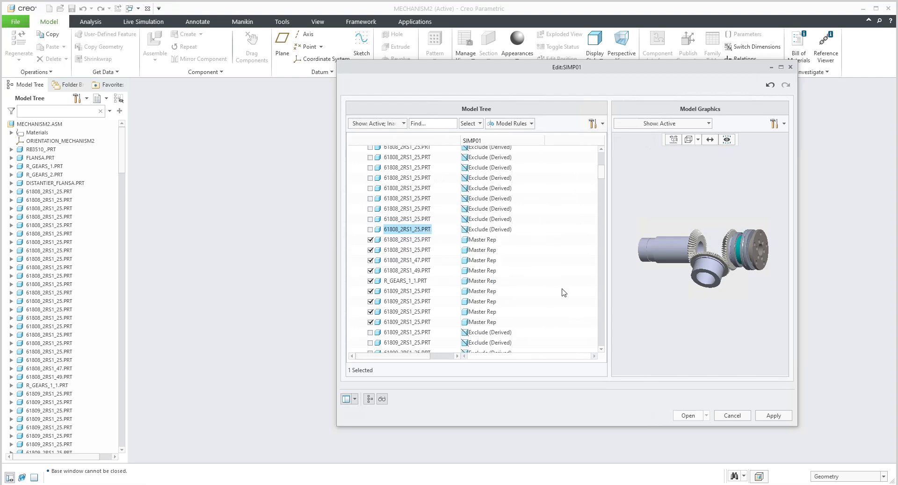
pyautogui.click(688, 415)
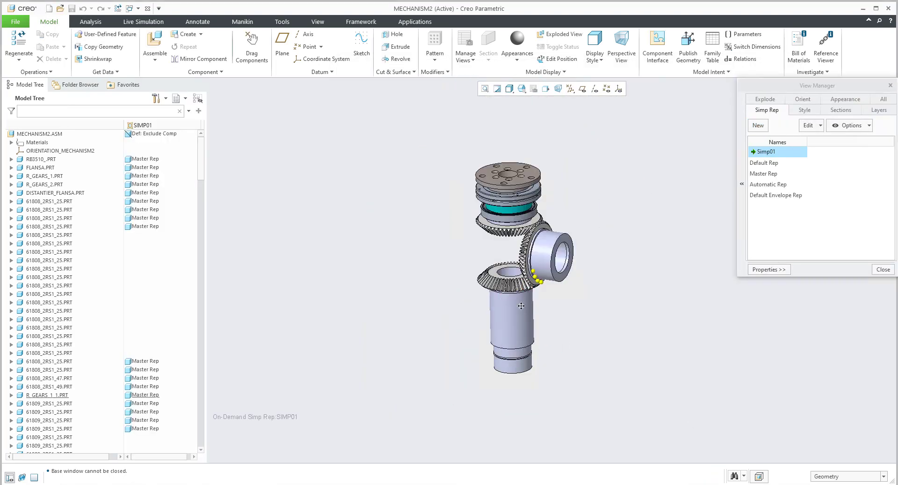
# Include one more excluded 61808_2RS1_25 bearing as Master Rep from the Model Tree
pyautogui.keyDown('shift'); pyautogui.moveTo(521, 306); pyautogui.dragTo(516, 324, button='middle'); pyautogui.keyUp('shift')
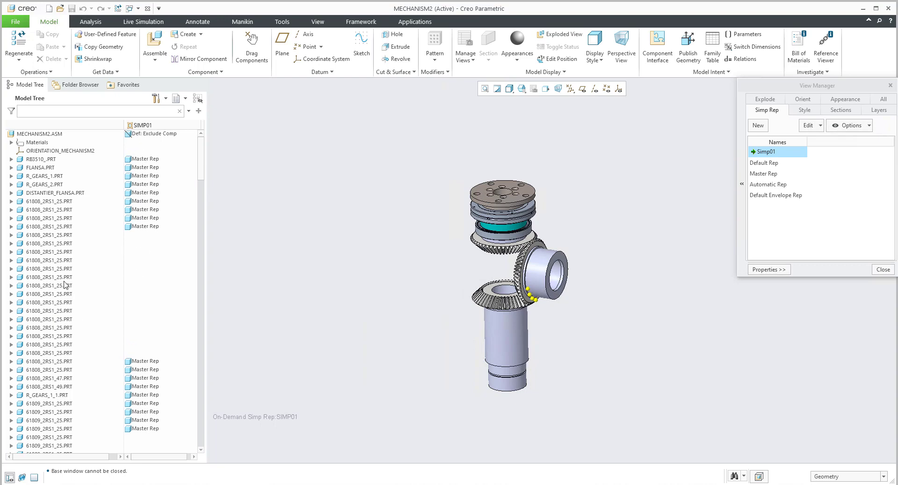
pyautogui.click(62, 278)
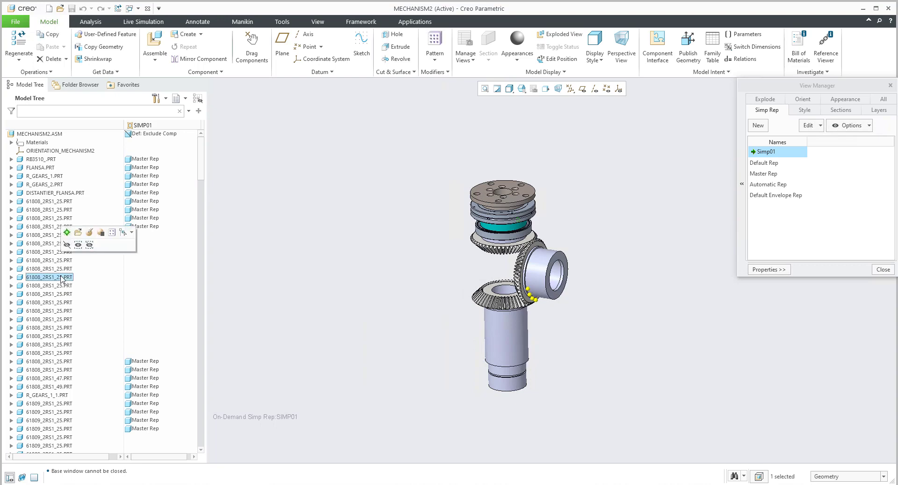
pyautogui.rightClick(62, 278)
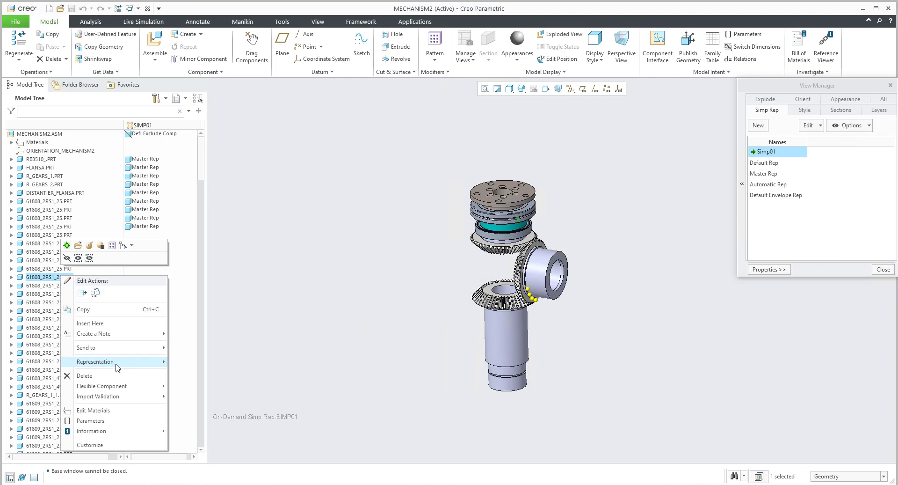
pyautogui.moveTo(119, 367)
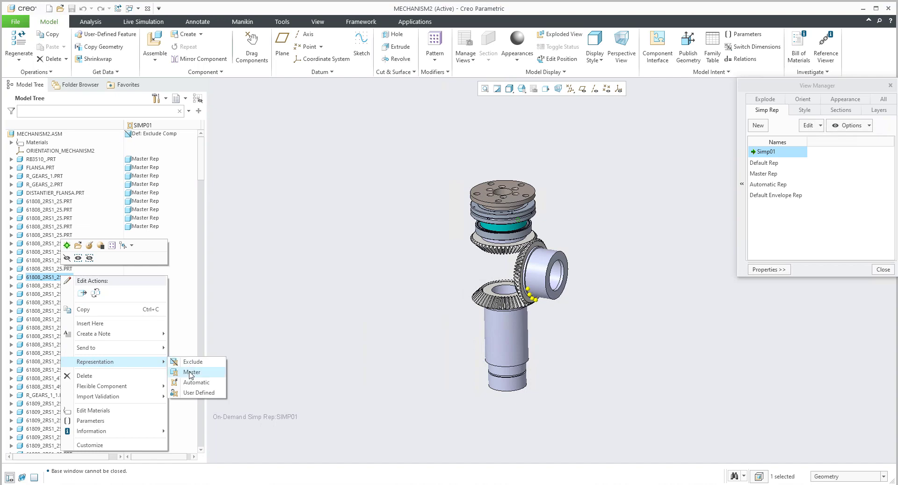
pyautogui.click(191, 372)
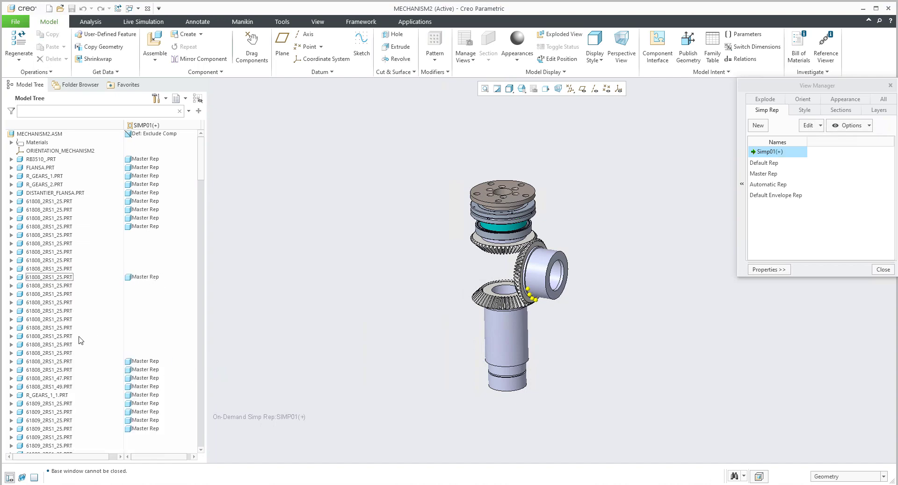
# Include nine 61809_2RS1_25 bearings as Master Rep
pyautogui.scroll(-15, 80, 341)
pyautogui.click(66, 310)
pyautogui.keyDown('shift'); pyautogui.click(49, 377); pyautogui.keyUp('shift')
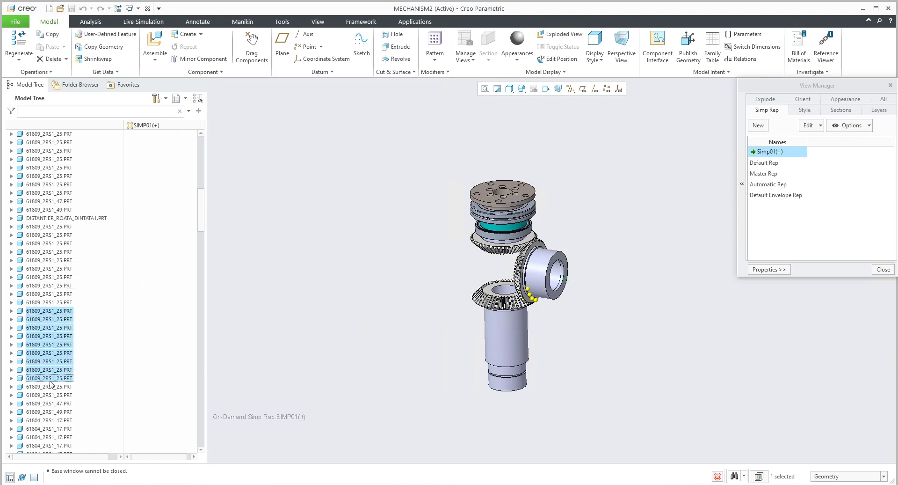
pyautogui.rightClick(51, 378)
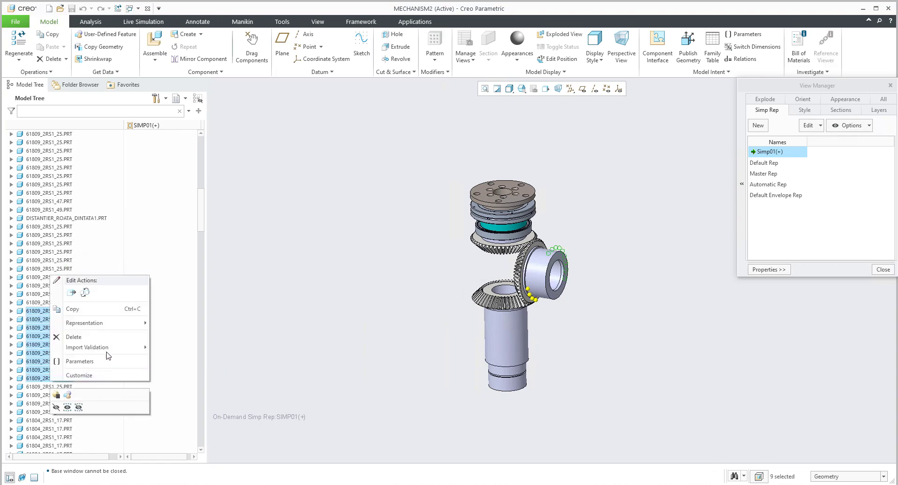
pyautogui.moveTo(120, 324)
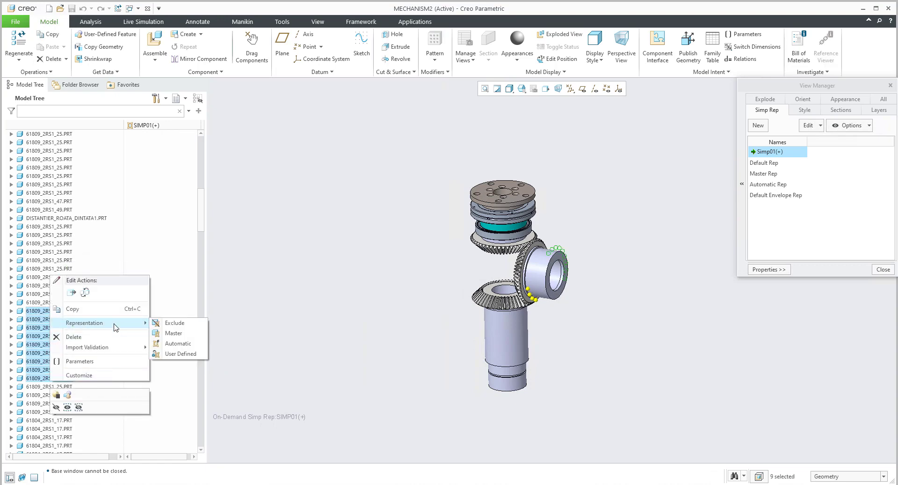
pyautogui.click(173, 333)
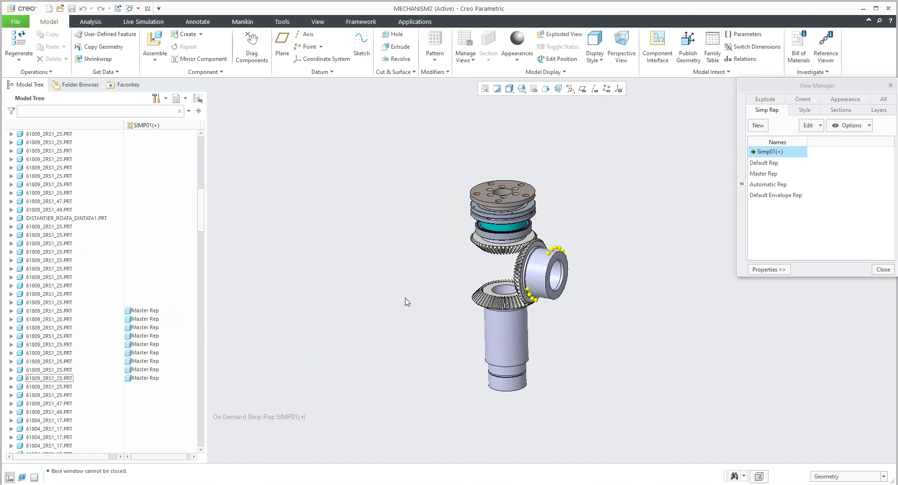
# Save the modified Simp01(+) and reactivate Master Rep to show the complete MECHANISM2 assembly
pyautogui.rightClick(778, 156)
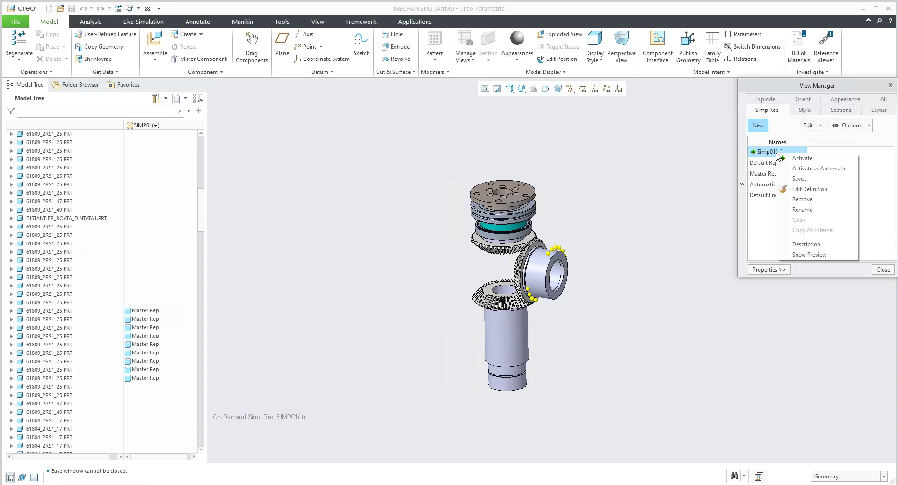
pyautogui.click(797, 180)
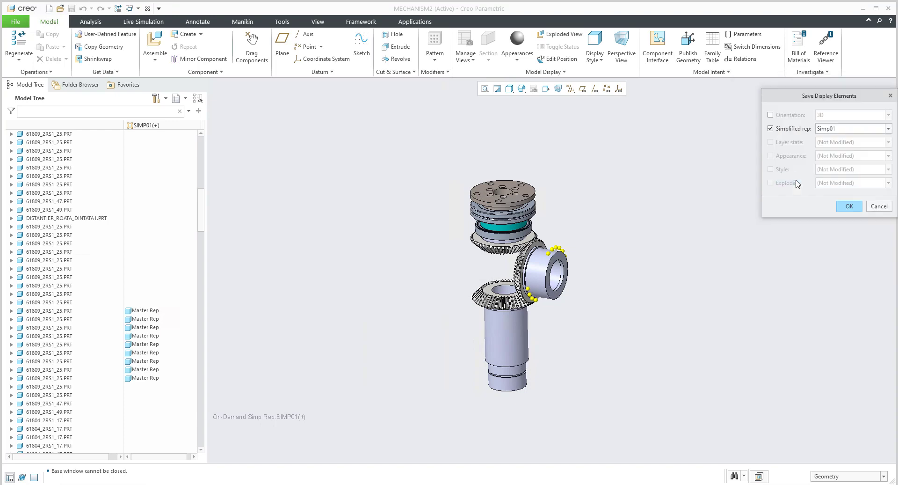
pyautogui.click(846, 206)
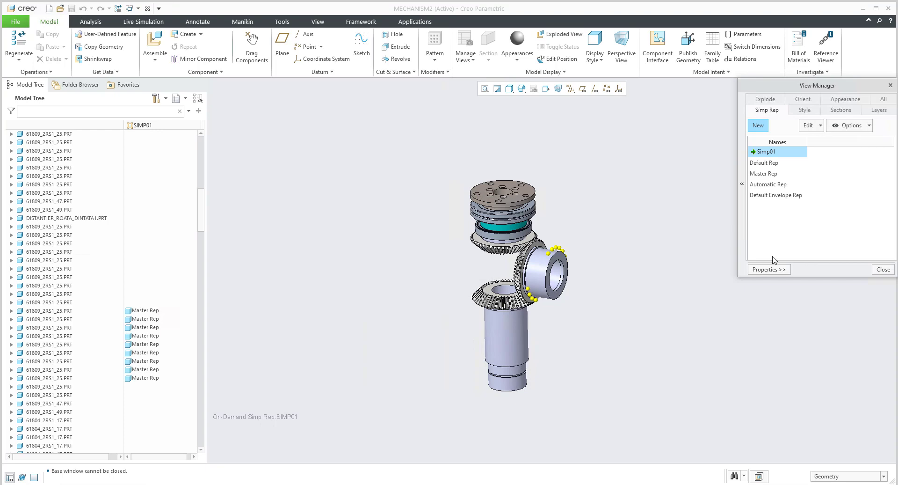
pyautogui.doubleClick(763, 173)
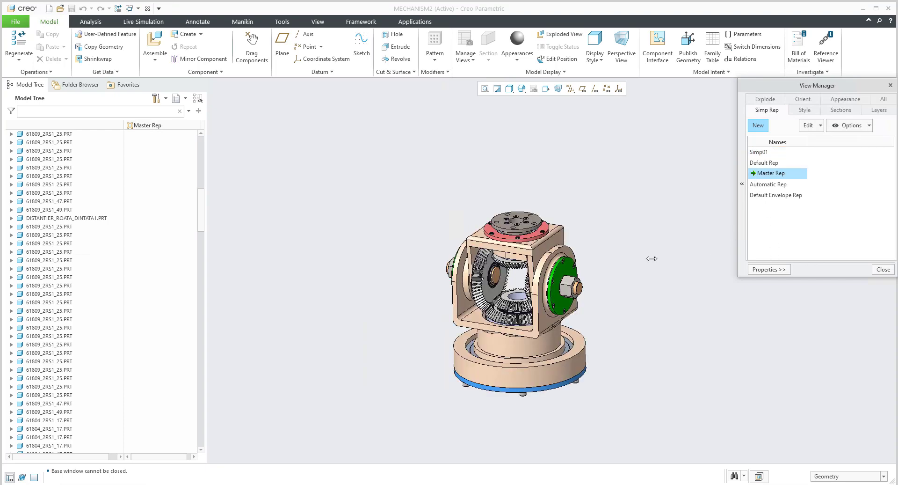
pyautogui.keyDown('shift'); pyautogui.moveTo(647, 315); pyautogui.dragTo(637, 293, button='middle'); pyautogui.keyUp('shift')
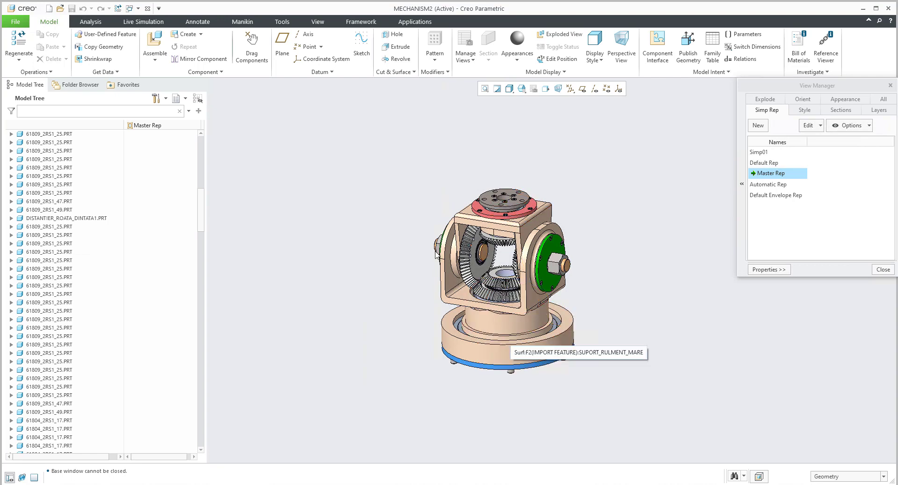
# Restrict the selection filter to whole parts
pyautogui.click(835, 476)
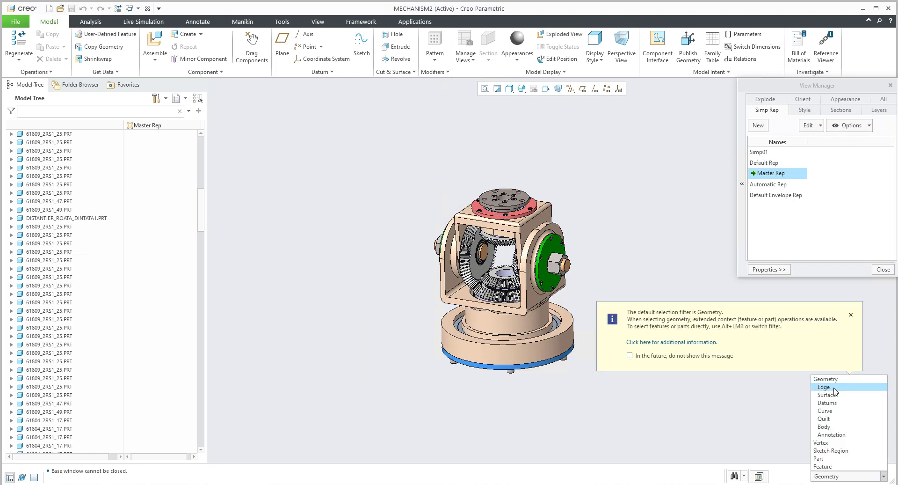
pyautogui.click(819, 459)
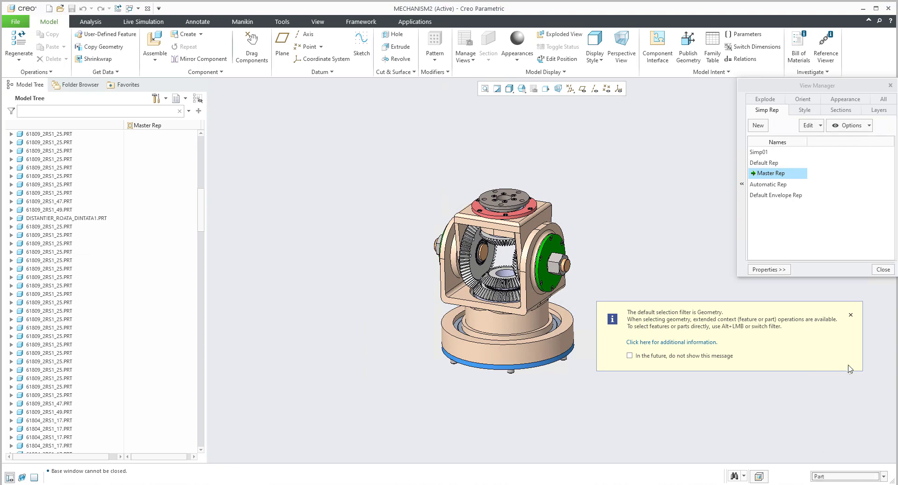
pyautogui.click(850, 315)
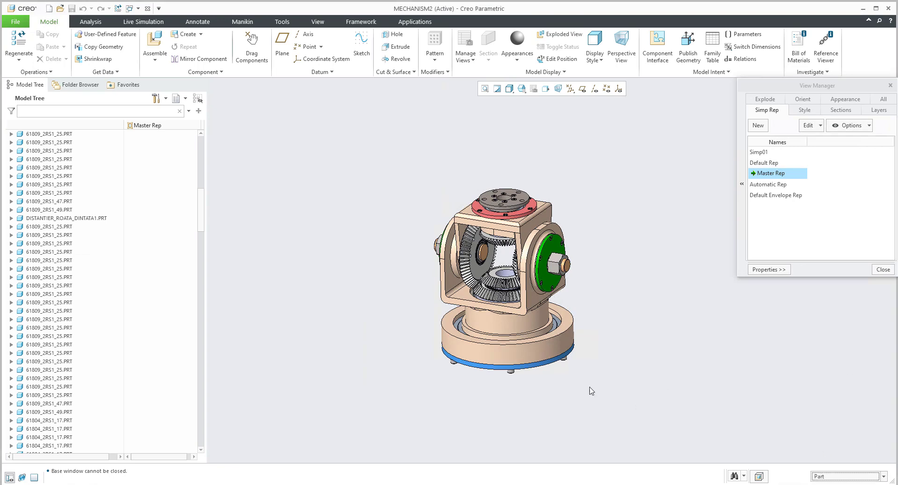
# Set SUPORT_RULMENT_MARE, CAPAC_RULMENT_MARE and CARCASA1 to Master representation
pyautogui.click(552, 341)
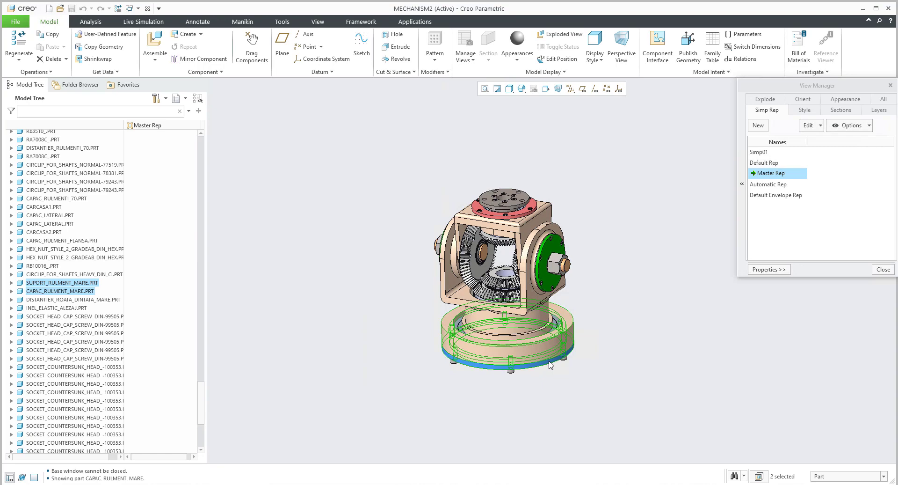
pyautogui.keyDown('ctrl'); pyautogui.click(531, 312); pyautogui.keyUp('ctrl')
pyautogui.keyDown('ctrl'); pyautogui.click(530, 304); pyautogui.keyUp('ctrl')
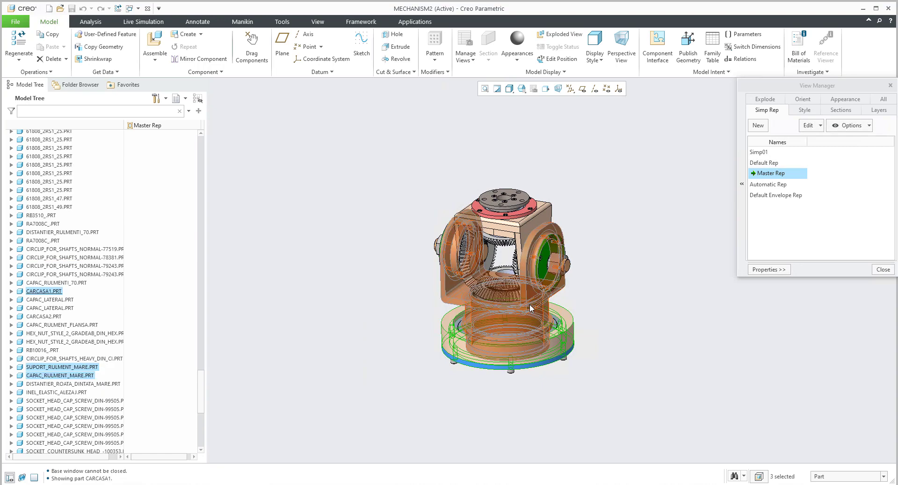
pyautogui.rightClick(605, 294)
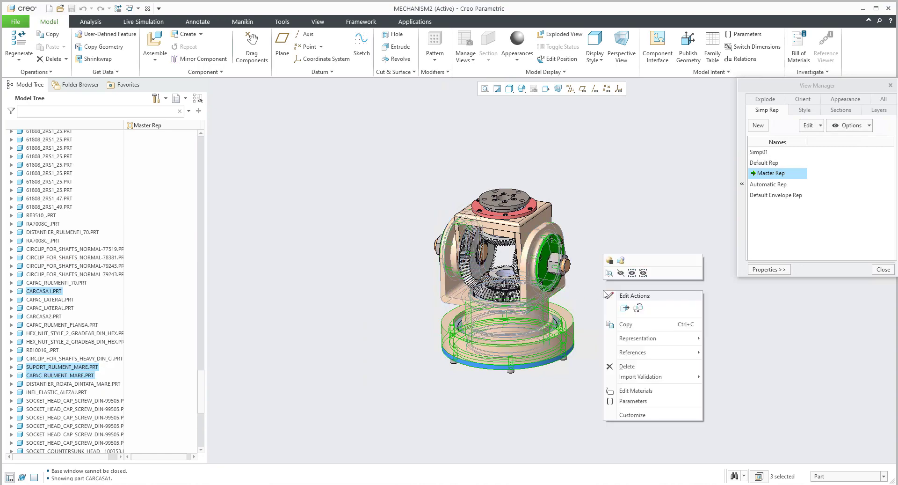
pyautogui.moveTo(629, 337)
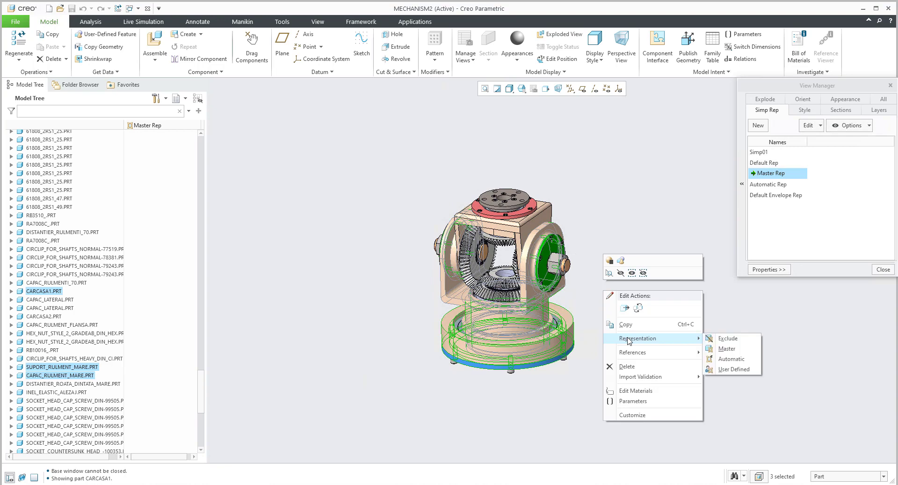
pyautogui.click(724, 348)
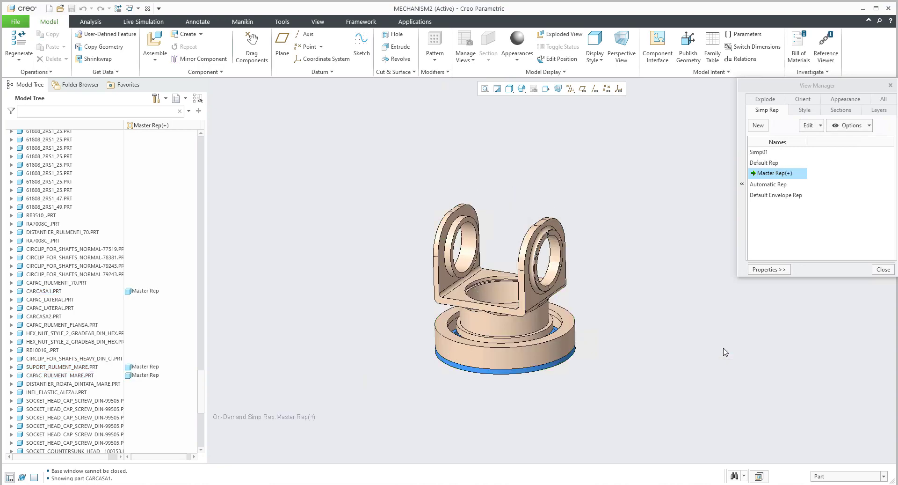
# Save the on-demand Master Rep(+) as Simp02, then activate Simp01 and show its Properties list
pyautogui.rightClick(775, 176)
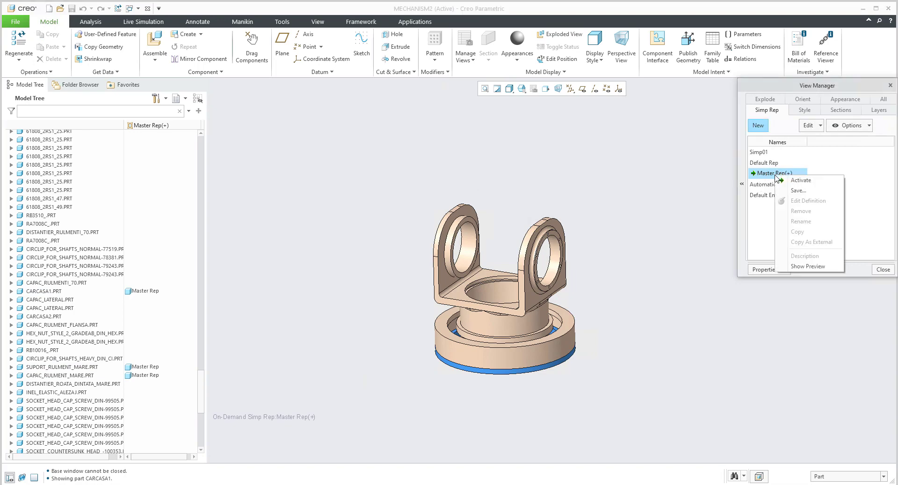
pyautogui.click(797, 190)
pyautogui.doubleClick(842, 128)
pyautogui.write('Simp02')
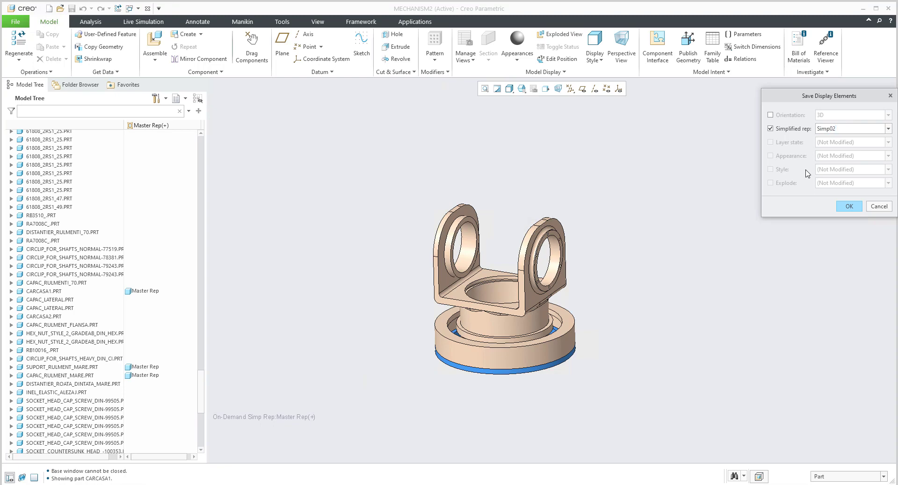
pyautogui.click(849, 207)
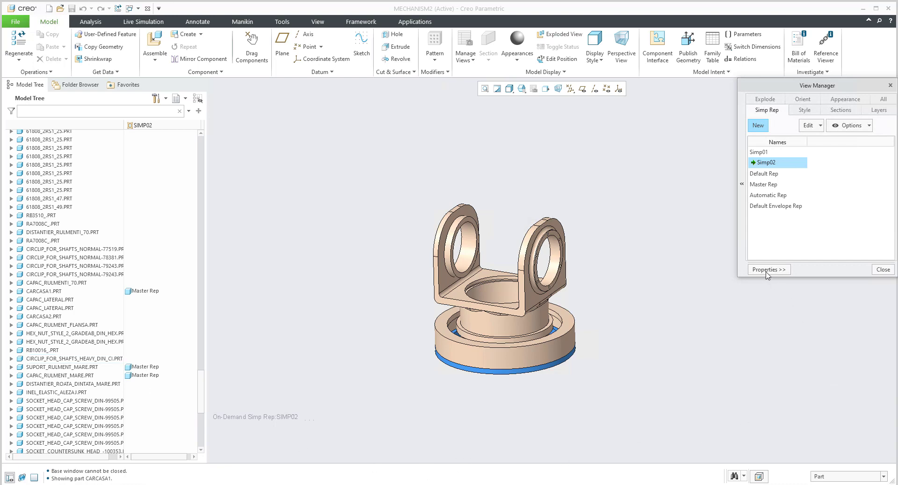
pyautogui.click(759, 152)
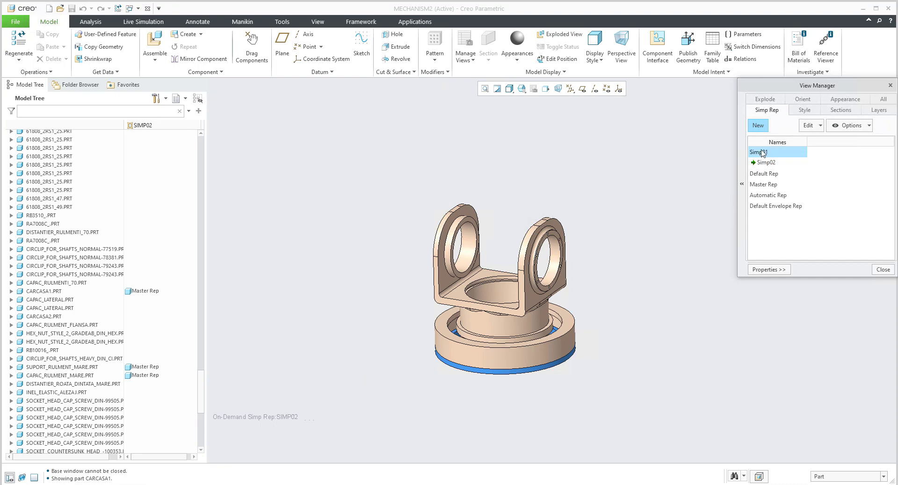
pyautogui.click(768, 270)
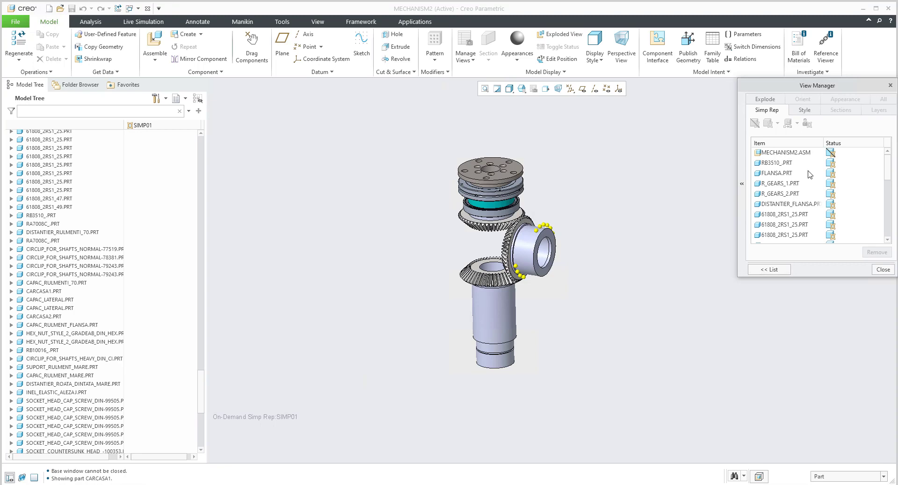
# Remove four bearing balls on the gear from Simp01
pyautogui.scroll(-2, 799, 214)
pyautogui.scroll(5, 798, 220)
pyautogui.moveTo(739, 279); pyautogui.dragTo(668, 379)
pyautogui.scroll(-3, 738, 305)
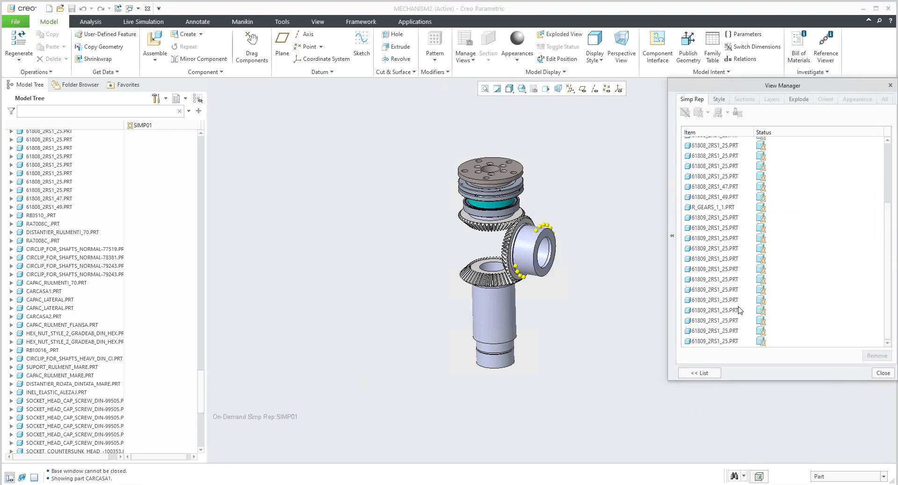
pyautogui.scroll(5, 563, 224)
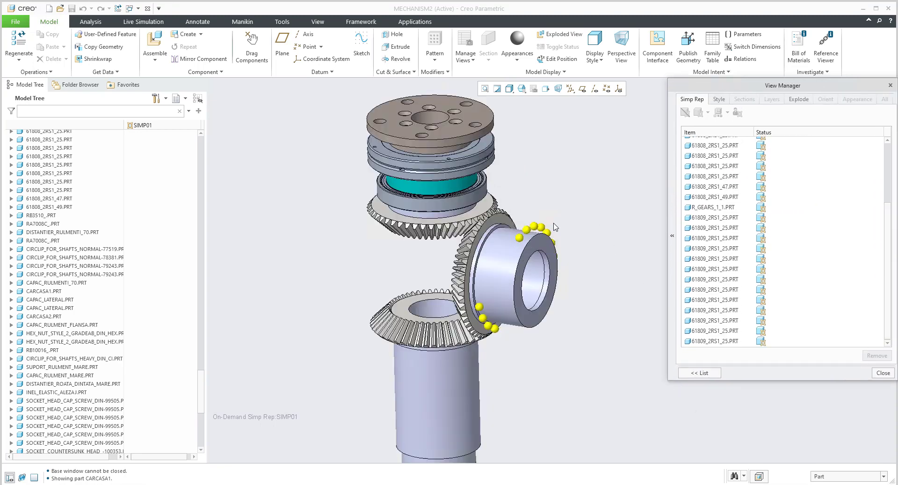
pyautogui.click(499, 242)
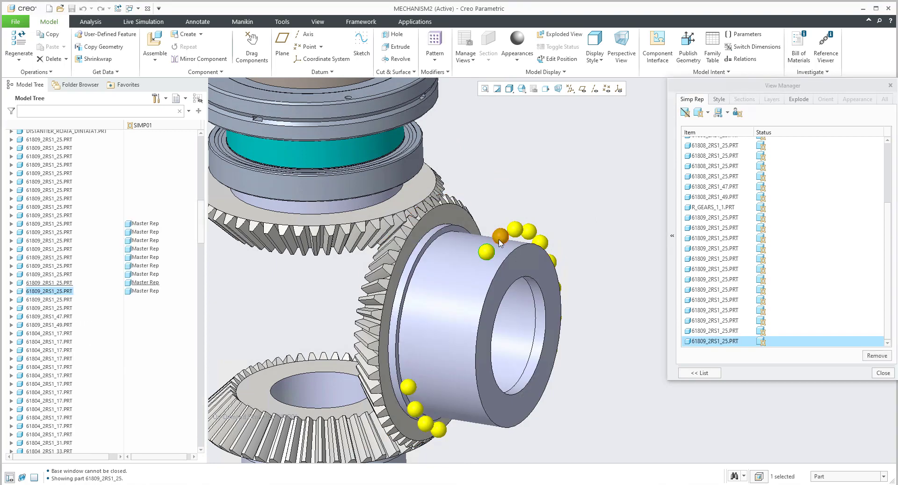
pyautogui.keyDown('ctrl'); pyautogui.click(515, 239); pyautogui.keyUp('ctrl')
pyautogui.keyDown('ctrl'); pyautogui.click(515, 238); pyautogui.keyUp('ctrl')
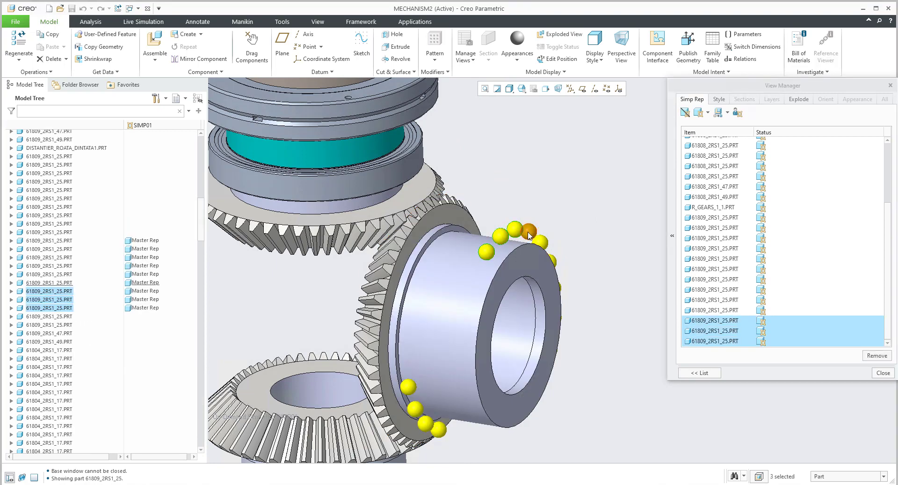
pyautogui.keyDown('ctrl'); pyautogui.click(529, 231); pyautogui.keyUp('ctrl')
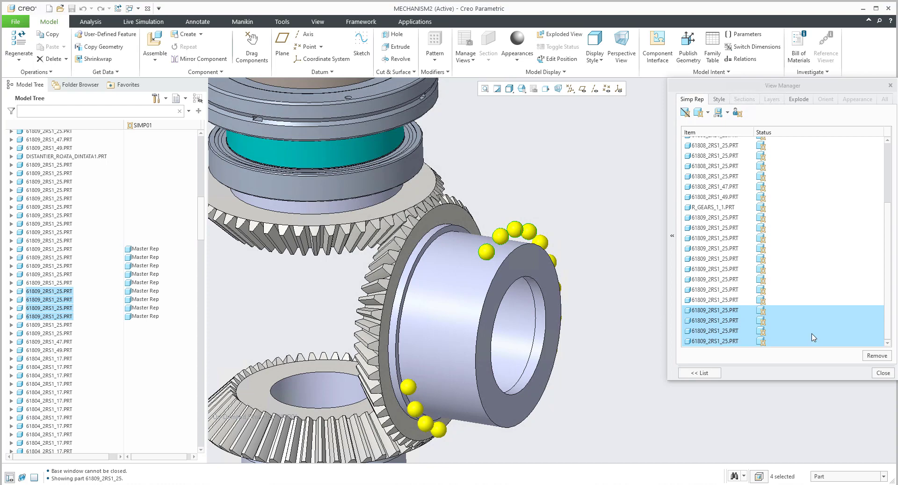
pyautogui.click(877, 355)
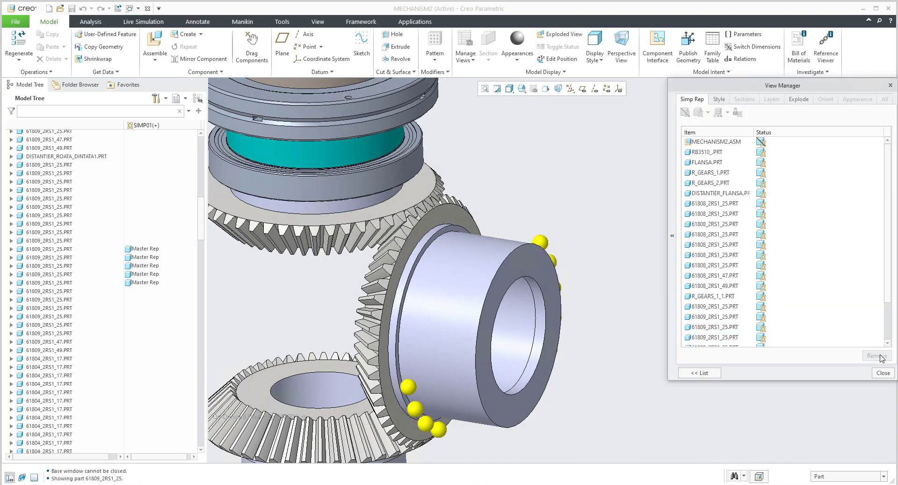
# Remove five 61809_2RS1_25.PRT entries from Simp01's component list
pyautogui.scroll(-2, 757, 290)
pyautogui.scroll(5, 561, 276)
pyautogui.moveTo(534, 275); pyautogui.dragTo(552, 272, button='middle')
pyautogui.click(727, 341)
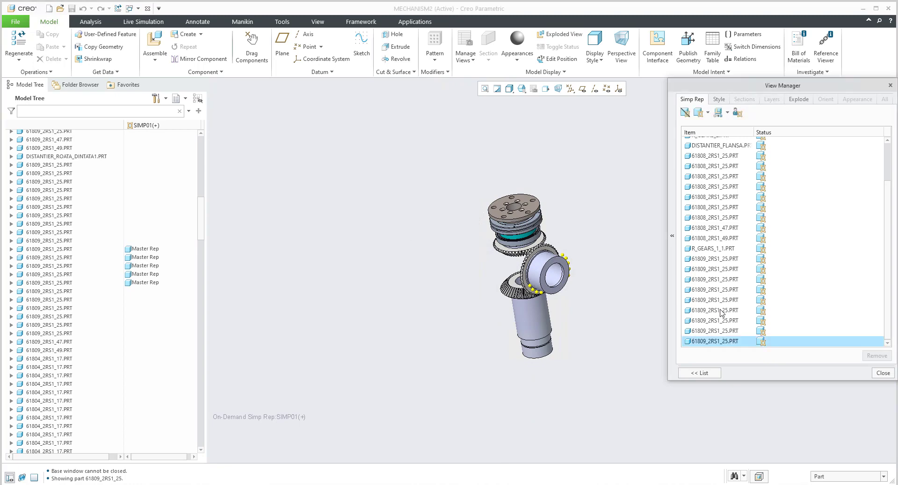
pyautogui.keyDown('shift'); pyautogui.click(719, 303); pyautogui.keyUp('shift')
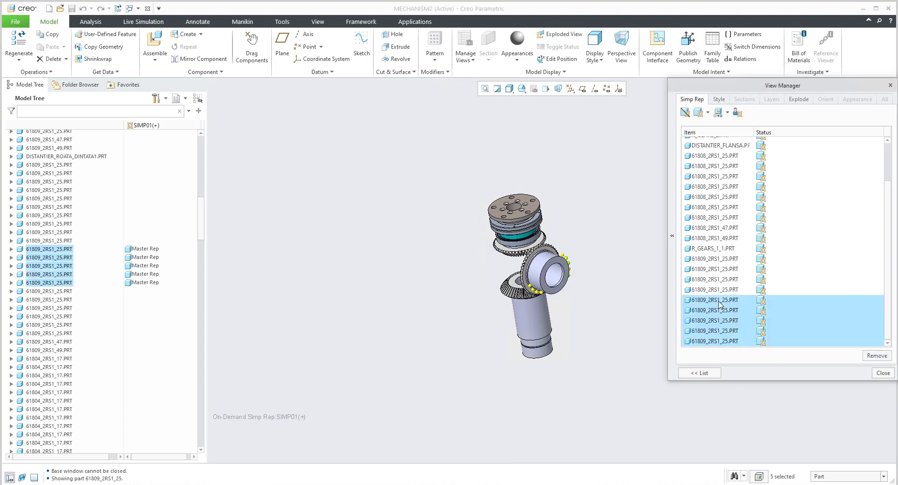
pyautogui.click(877, 355)
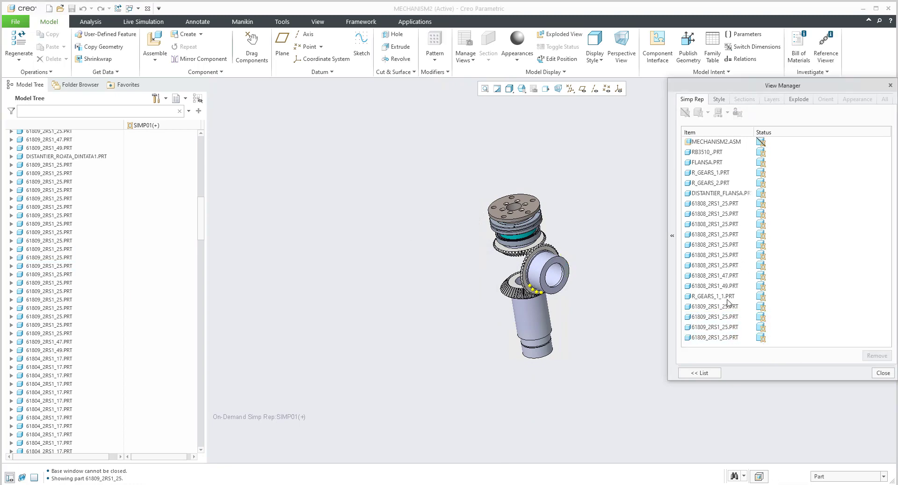
# Select six 61809_2RS1_25 parts in the Model Tree
pyautogui.scroll(-3, 65, 370)
pyautogui.scroll(-9, 66, 384)
pyautogui.click(55, 371)
pyautogui.keyDown('shift'); pyautogui.click(55, 412); pyautogui.keyUp('shift')
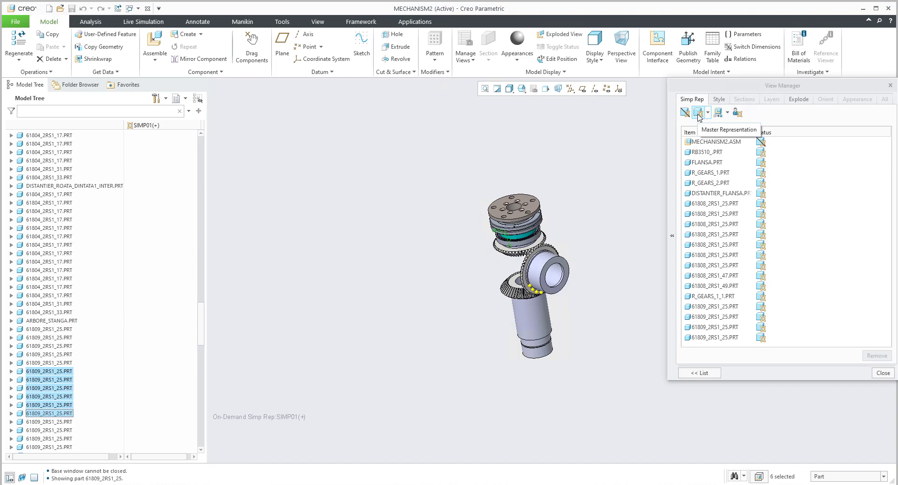
# Bring the six selected 61809_2RS1_25 balls back into Simp01 as Master Representation
pyautogui.click(698, 113)
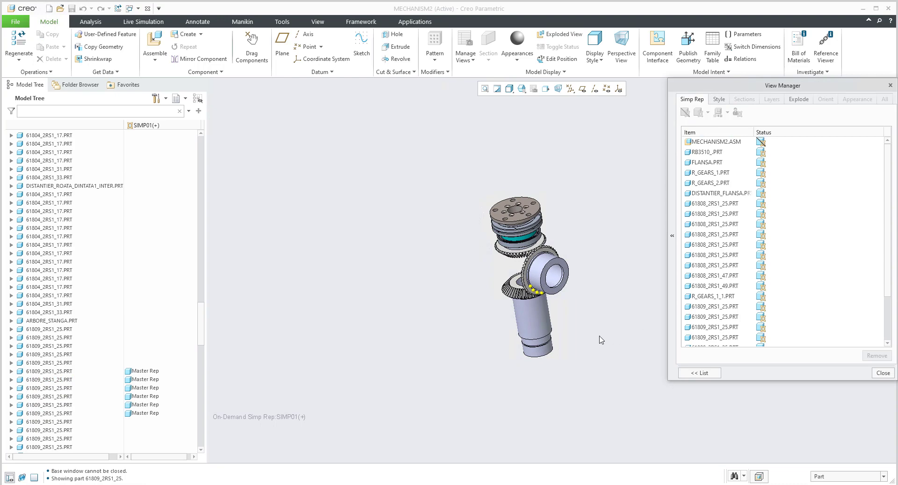
pyautogui.moveTo(575, 294)
pyautogui.mouseDown(button='middle')
pyautogui.moveTo(583, 294)
pyautogui.moveTo(570, 288)
pyautogui.mouseUp(button='middle')
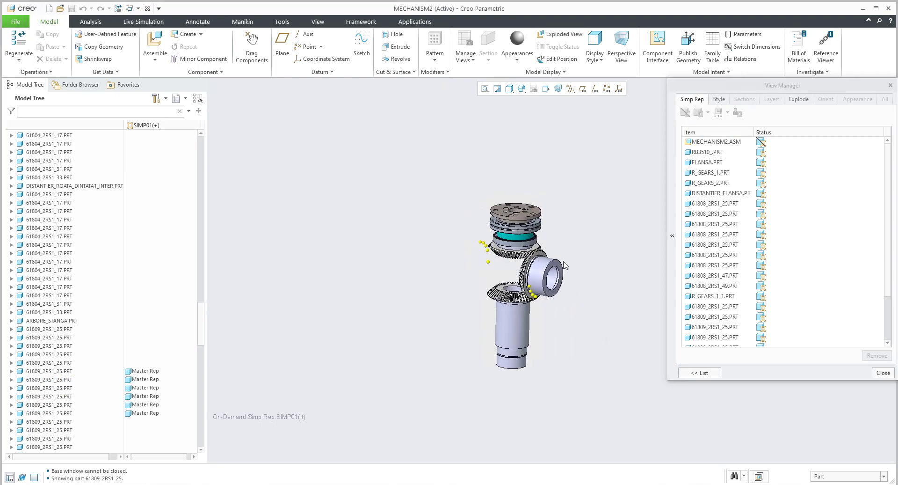
pyautogui.scroll(5, 568, 290)
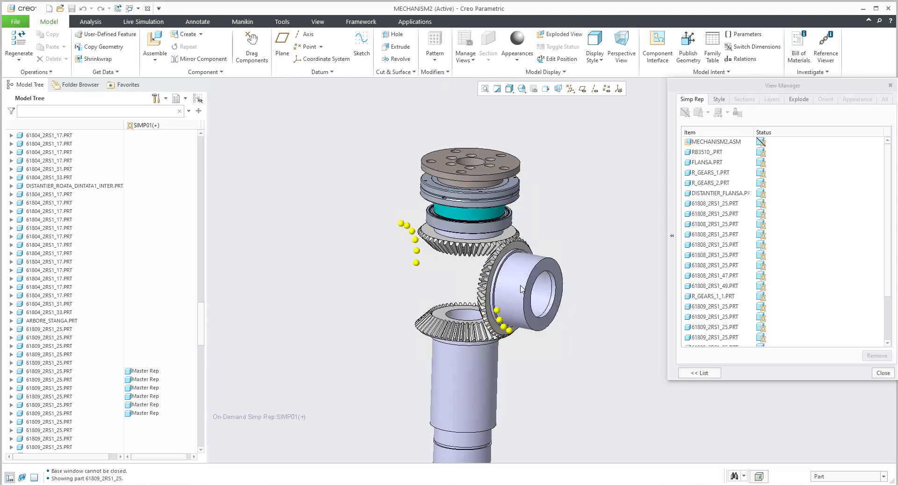
# Exclude the R_GEARS_2 bevel gear from Simp01 and return to the representations list
pyautogui.click(524, 299)
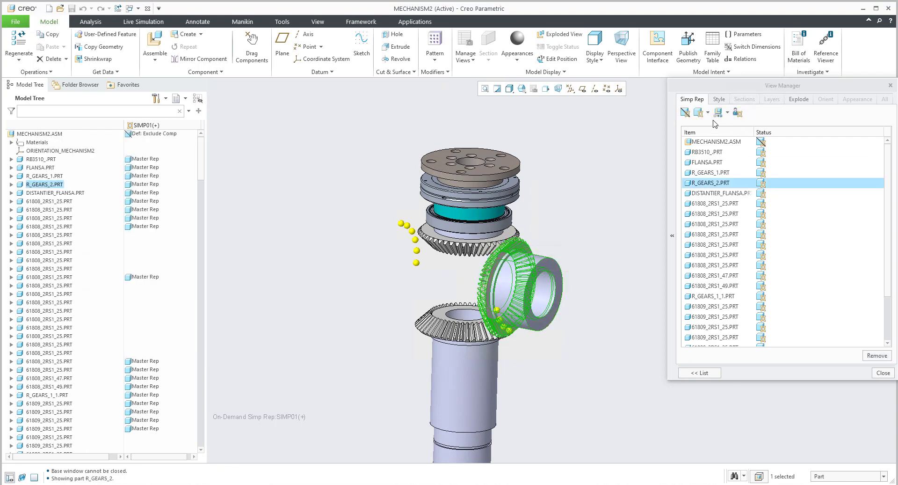
pyautogui.click(686, 113)
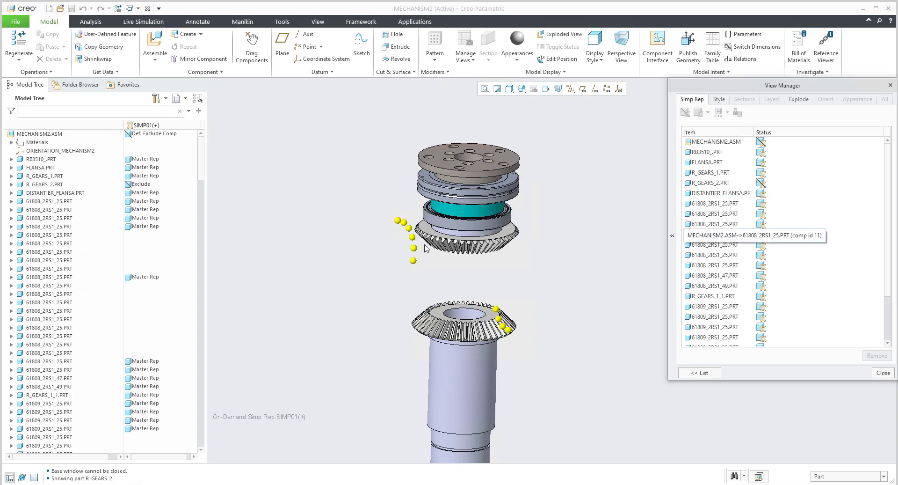
pyautogui.scroll(3, 535, 267)
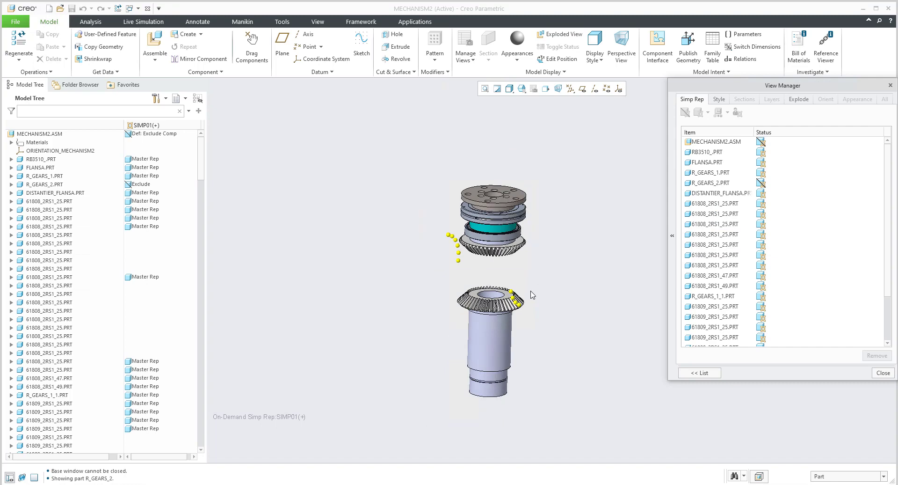
pyautogui.scroll(-2, 461, 262)
pyautogui.moveTo(469, 298); pyautogui.dragTo(473, 276, button='middle')
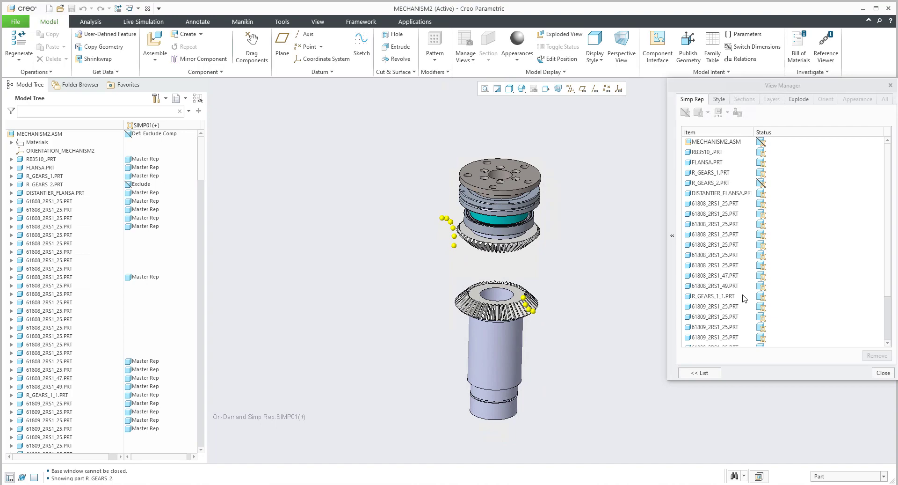
pyautogui.click(703, 374)
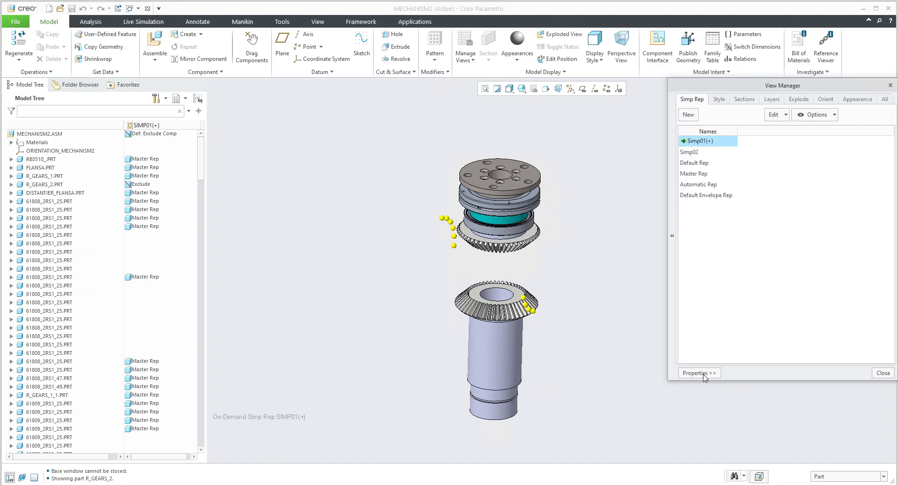
# Save the changes to Simp01(+)
pyautogui.rightClick(700, 143)
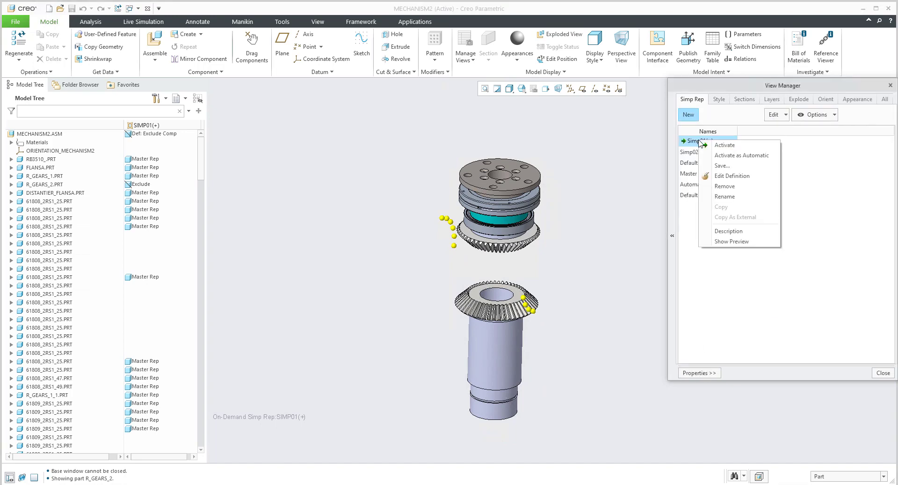
pyautogui.click(722, 214)
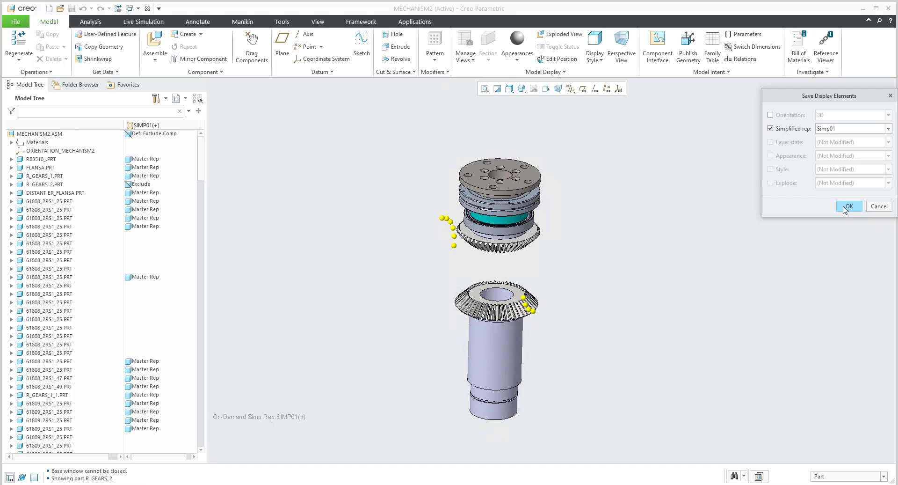
pyautogui.click(848, 207)
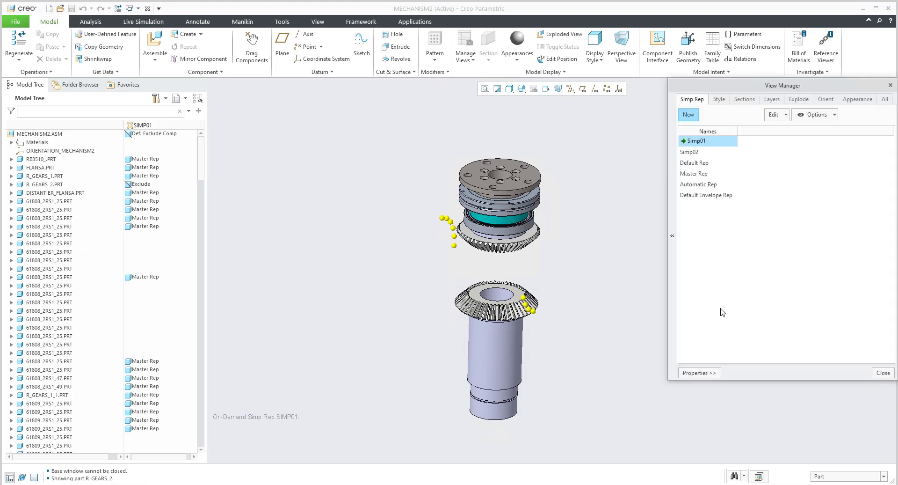
# Activate Master Rep to show the full MECHANISM2 assembly and close View Manager
pyautogui.scroll(-2, 484, 248)
pyautogui.moveTo(484, 248); pyautogui.dragTo(487, 242, button='middle')
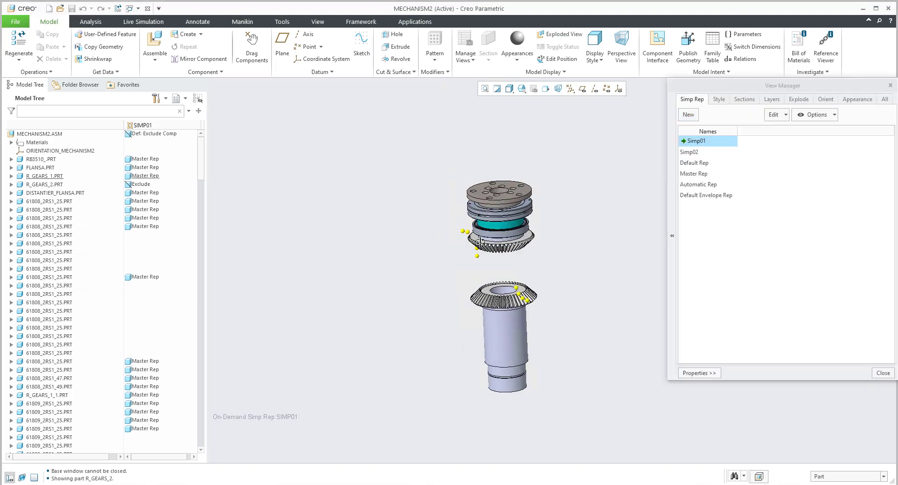
pyautogui.doubleClick(693, 173)
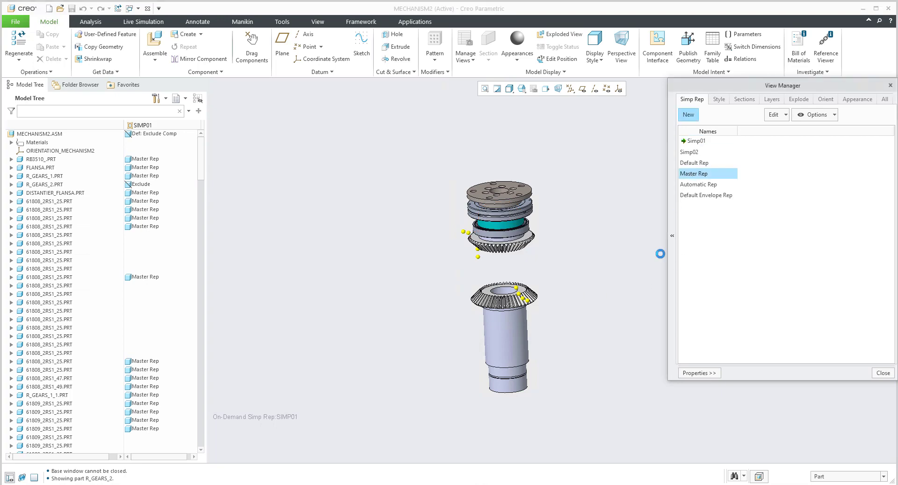
pyautogui.moveTo(494, 267); pyautogui.dragTo(487, 263, button='middle')
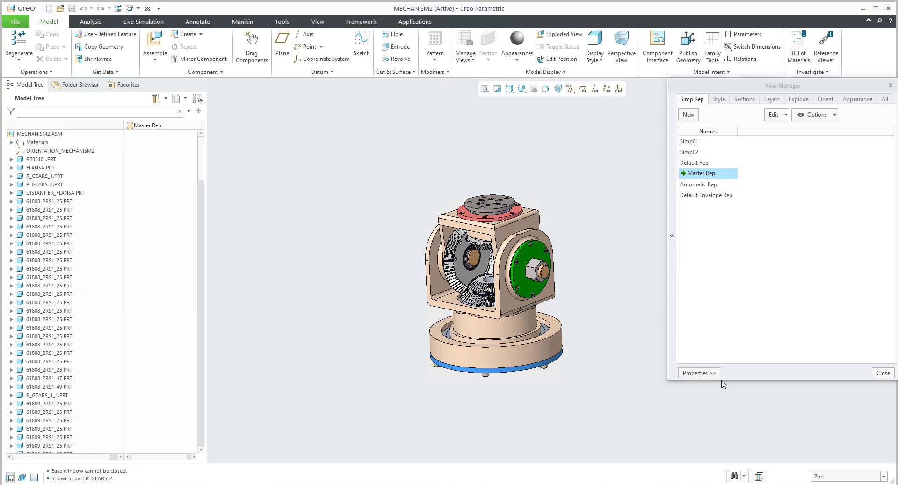
pyautogui.click(883, 372)
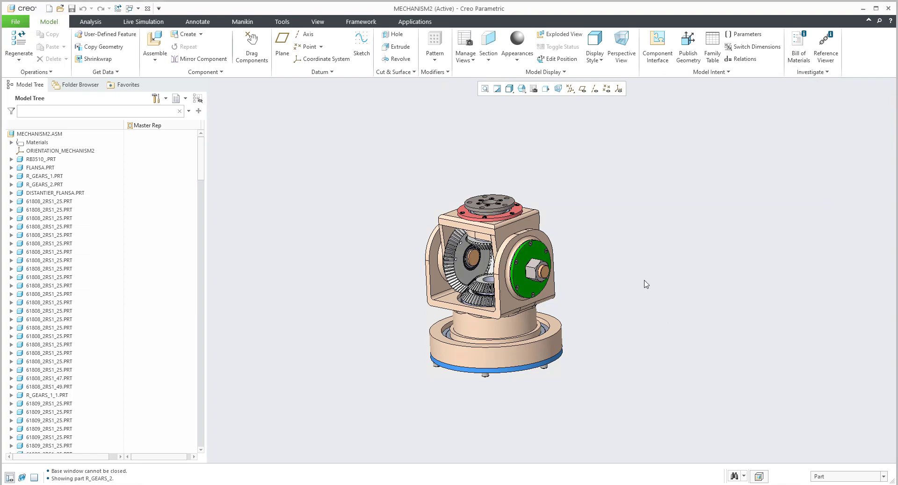
# Start a new Drawing file named after its model, mechanism2
pyautogui.hotkey('ctrl', 'n')
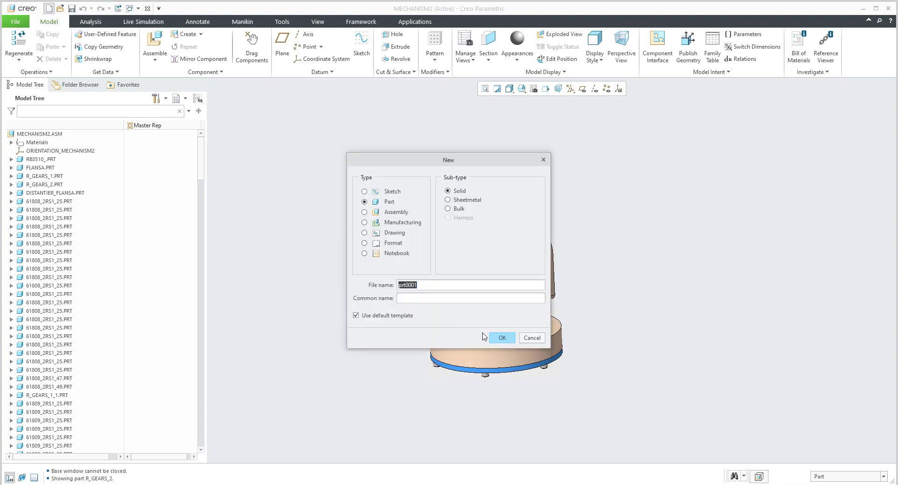
pyautogui.click(372, 235)
pyautogui.click(356, 329)
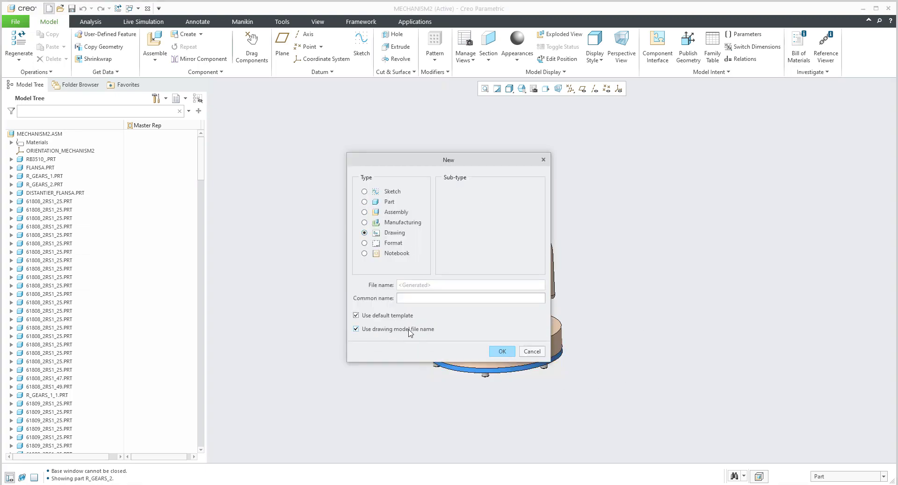
pyautogui.click(503, 351)
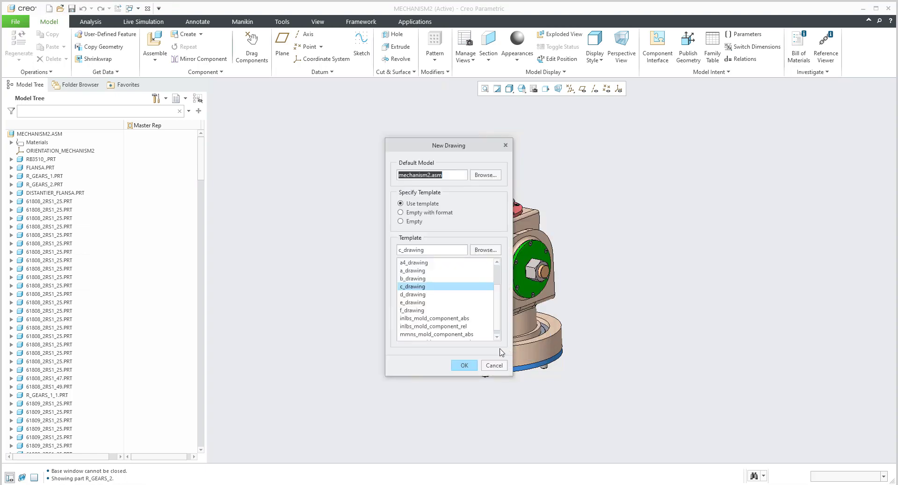
# Use an empty landscape A2 sheet and open the drawing with the Master Rep
pyautogui.click(413, 221)
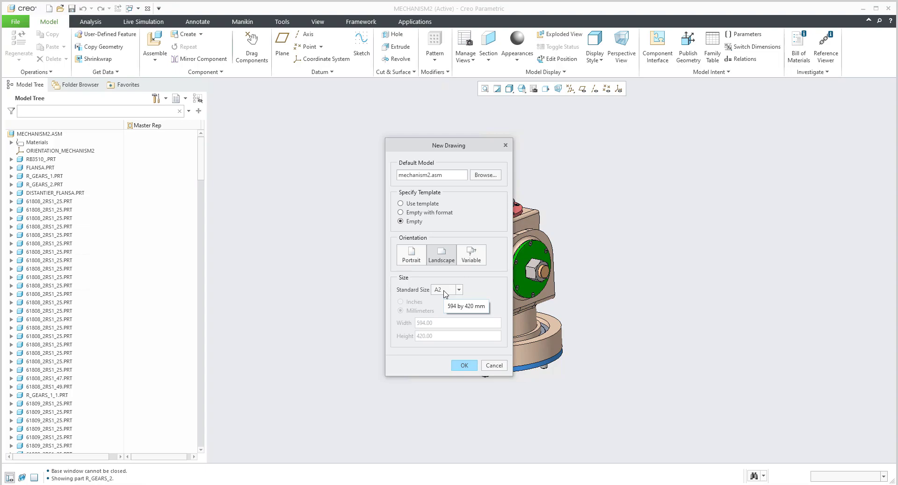
pyautogui.click(464, 365)
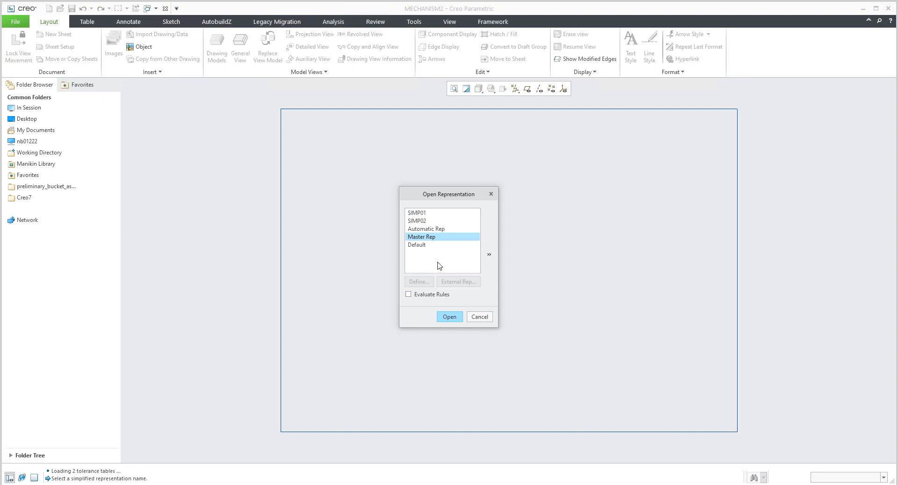
pyautogui.click(448, 316)
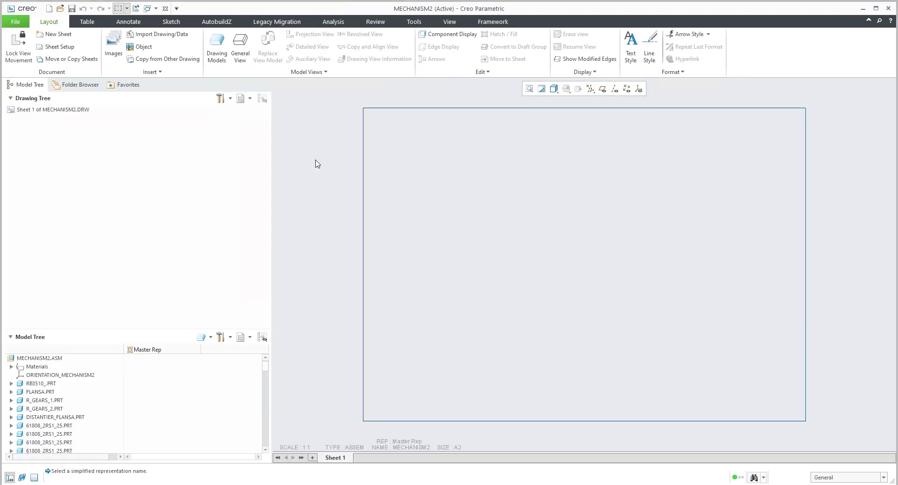
# Place a general view of the assembly in 3D orientation at drawing scale 0.5
pyautogui.click(240, 47)
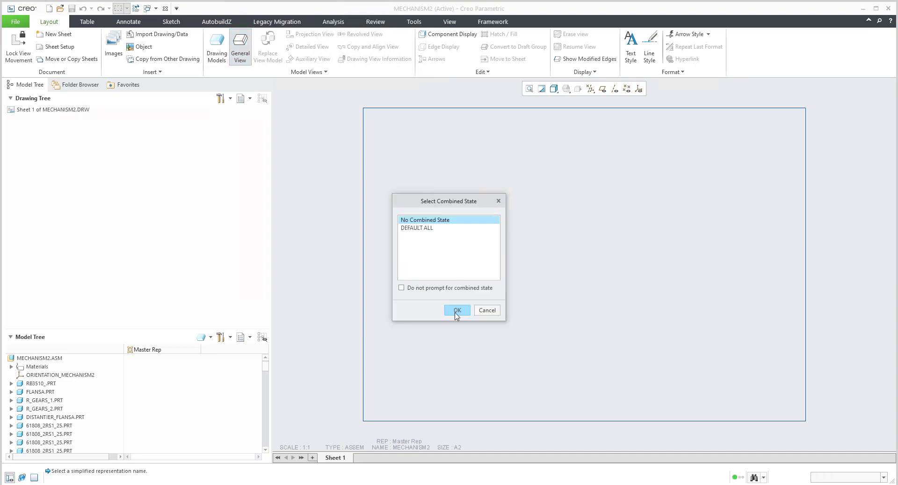
pyautogui.click(457, 310)
pyautogui.click(468, 236)
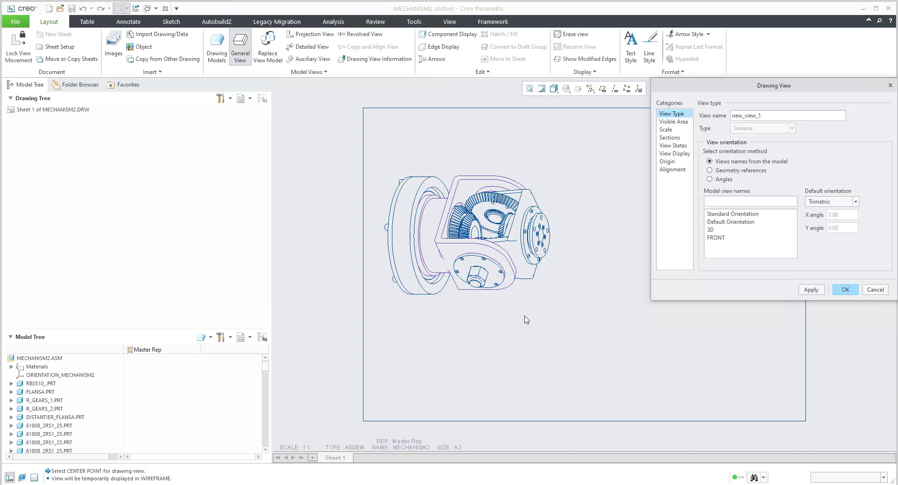
pyautogui.click(710, 229)
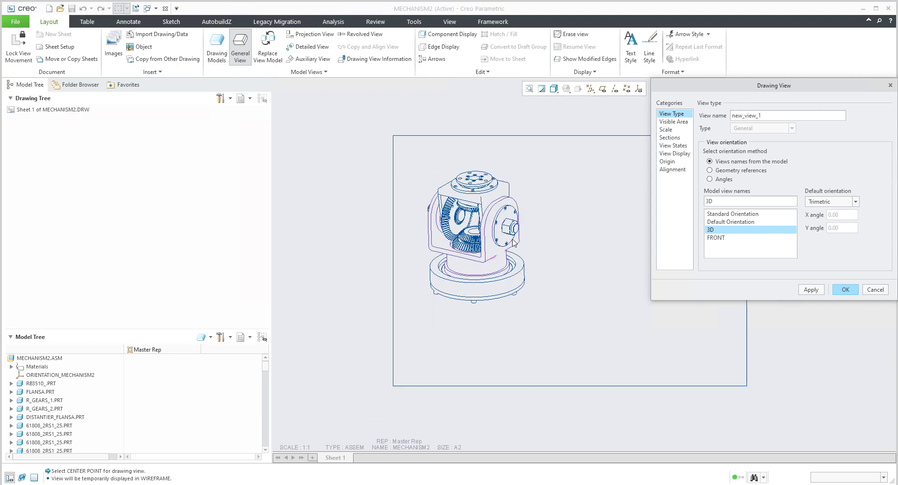
pyautogui.click(845, 289)
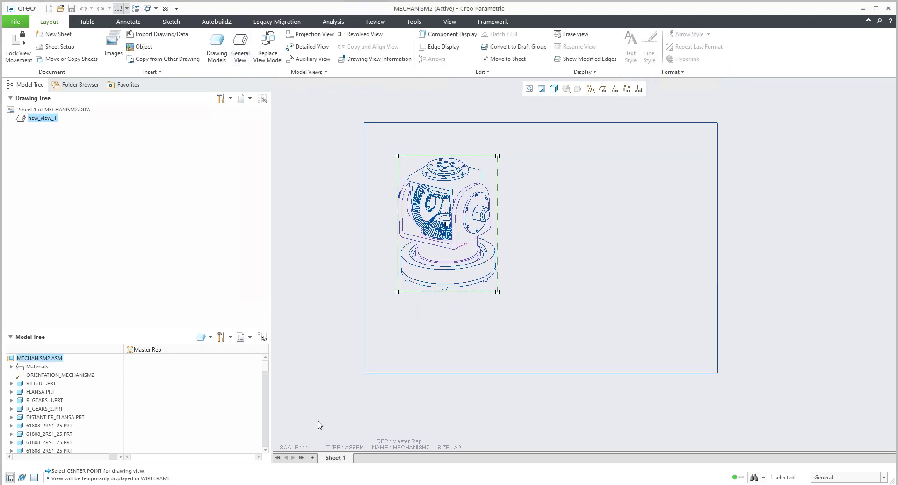
pyautogui.doubleClick(305, 447)
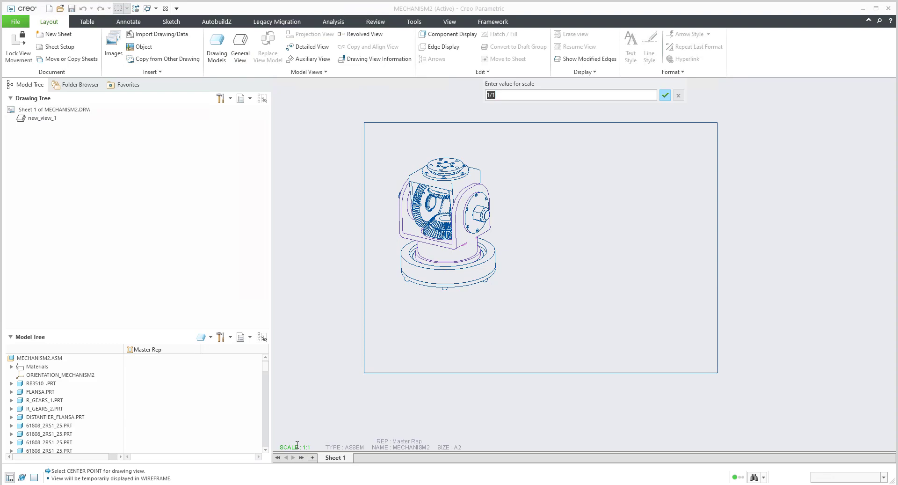
pyautogui.press('Return')
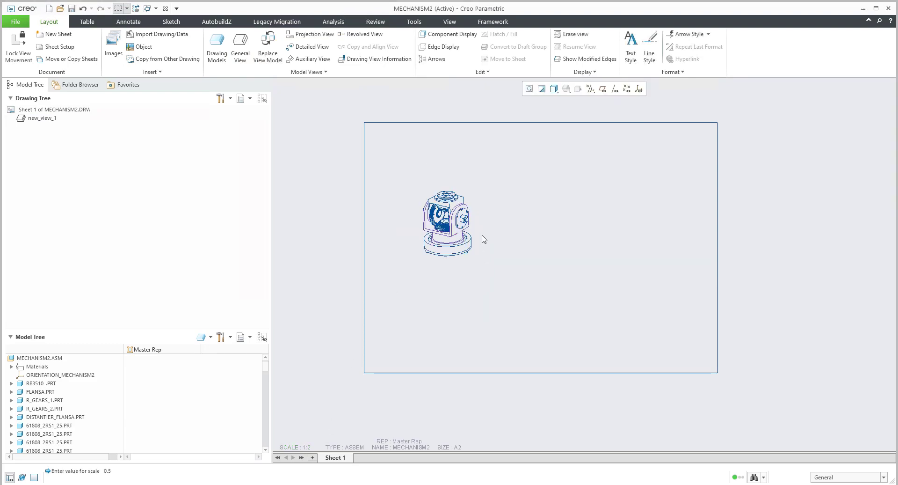
# Move the first view toward the sheet's top-left corner
pyautogui.click(452, 206)
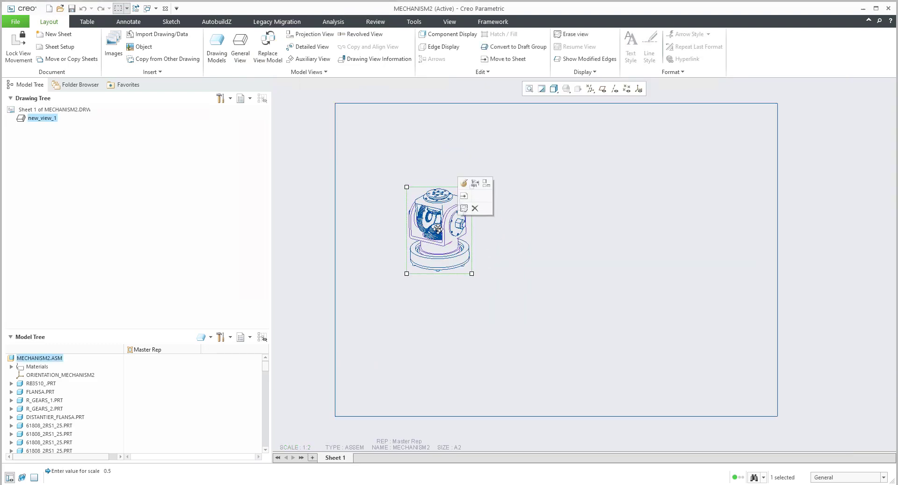
pyautogui.moveTo(423, 165)
pyautogui.mouseDown()
pyautogui.moveTo(413, 168)
pyautogui.moveTo(399, 139)
pyautogui.mouseUp()
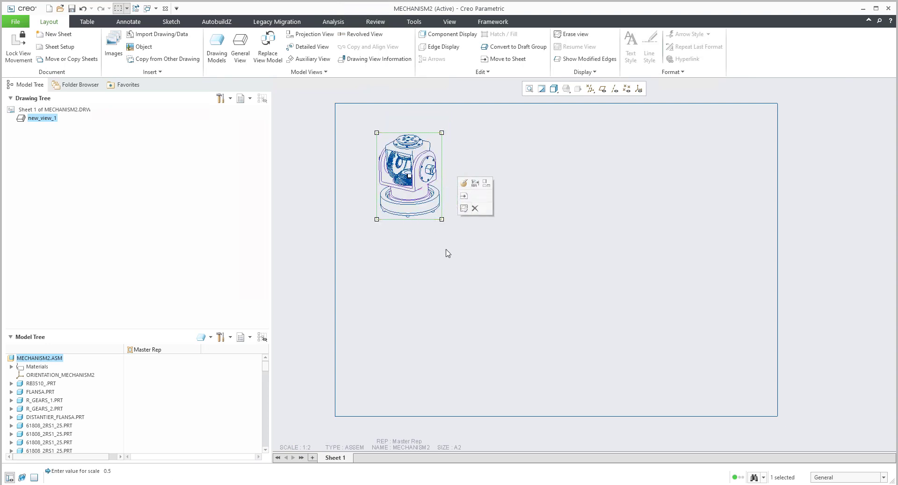
pyautogui.rightClick(417, 242)
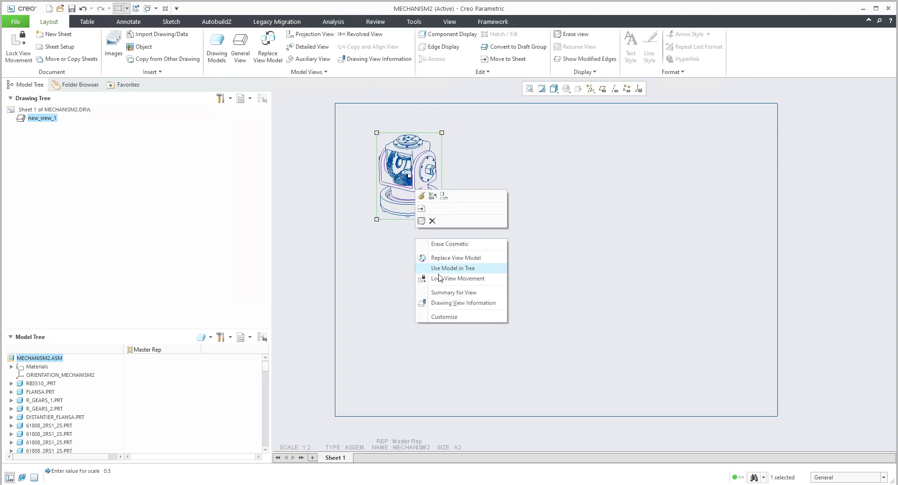
pyautogui.click(383, 276)
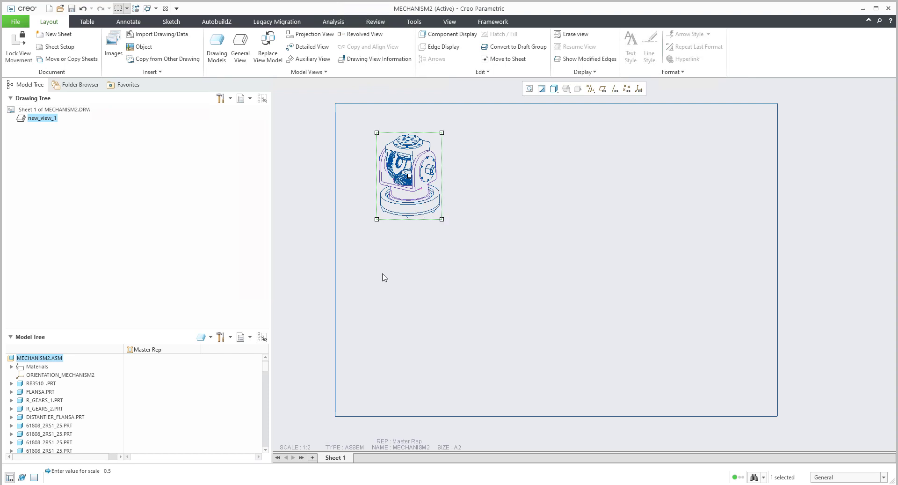
pyautogui.click(428, 269)
pyautogui.moveTo(429, 268); pyautogui.dragTo(415, 285, button='middle')
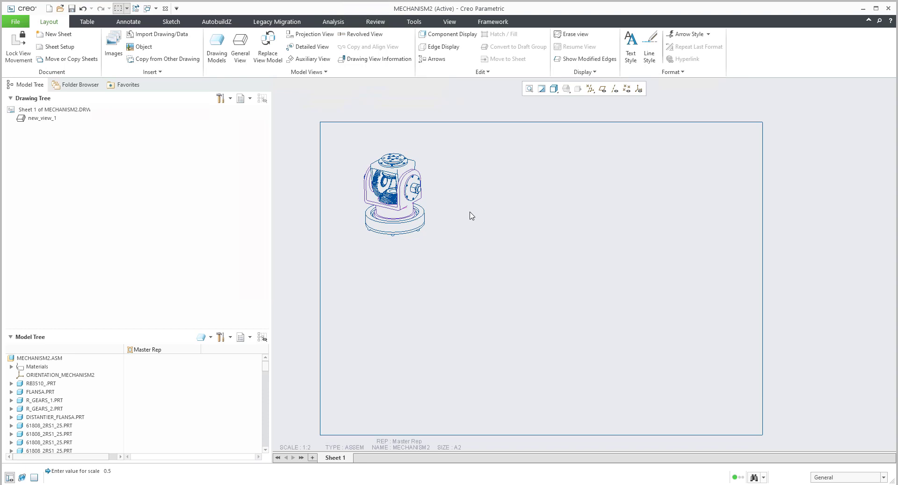
# Set SIMP01 as the drawing's current representation via Drawing Models > Set/Add Rep
pyautogui.click(216, 56)
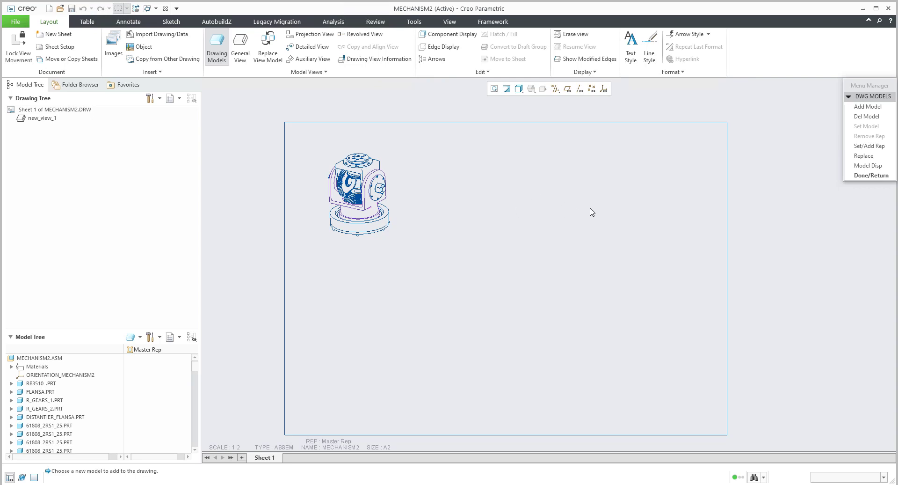
pyautogui.click(863, 147)
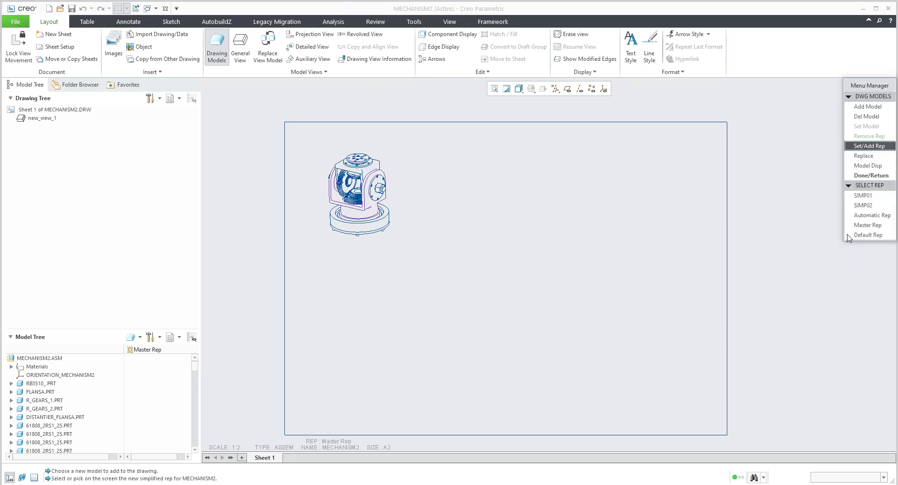
pyautogui.click(859, 196)
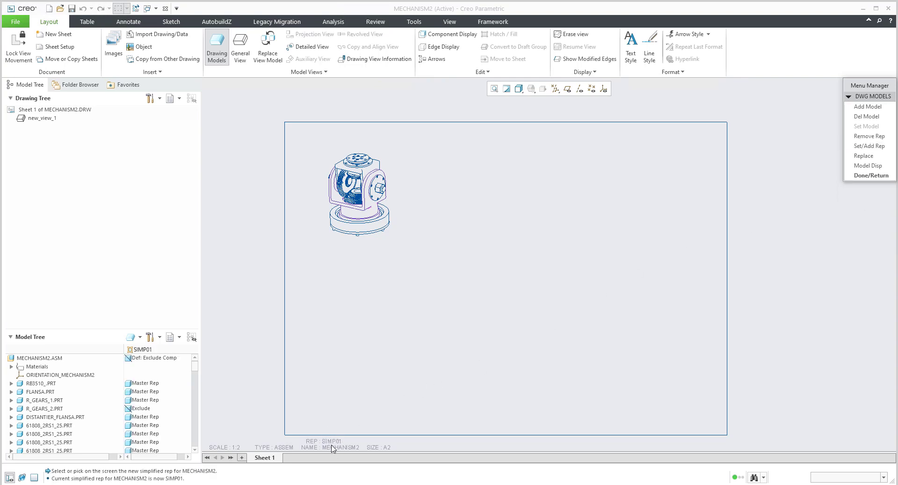
pyautogui.click(860, 176)
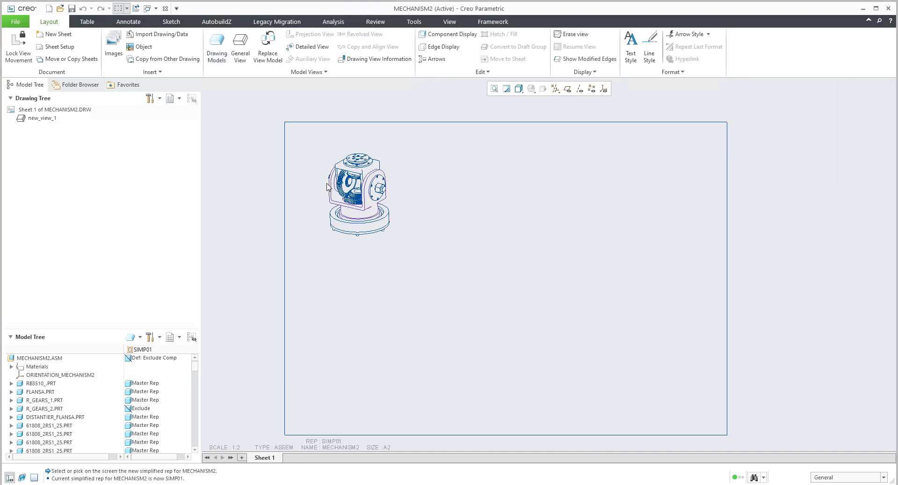
# Place a FRONT-oriented general view right of the first view
pyautogui.click(240, 46)
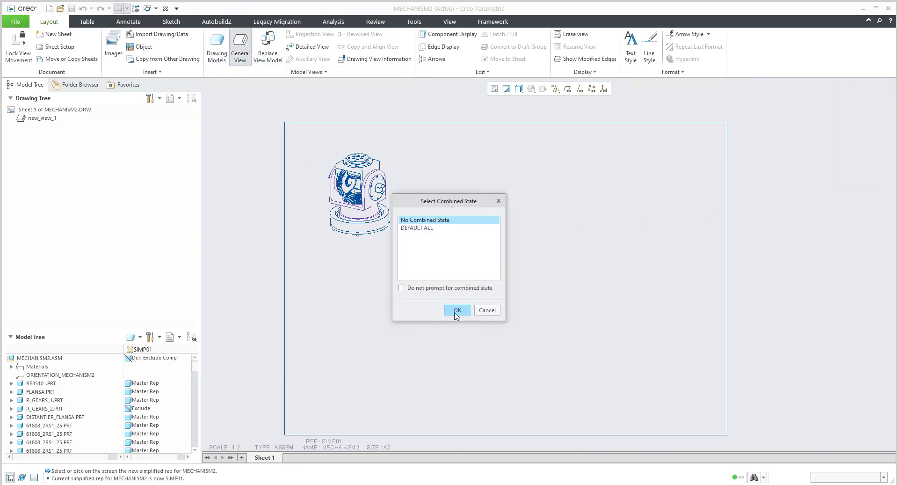
pyautogui.click(457, 310)
pyautogui.click(507, 226)
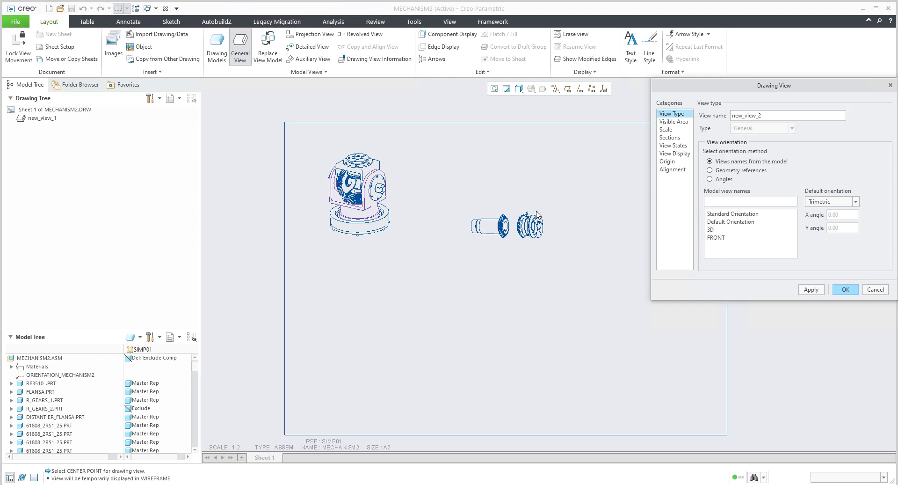
pyautogui.scroll(-2, 537, 214)
pyautogui.click(715, 237)
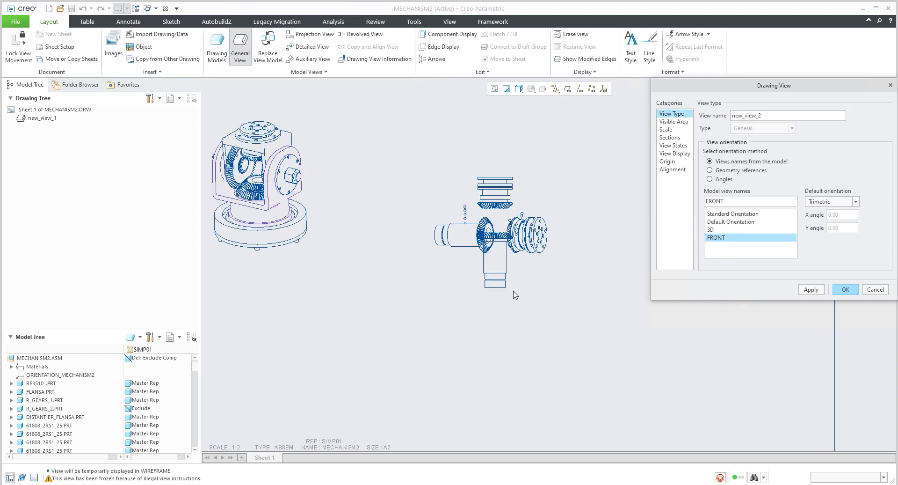
pyautogui.scroll(2, 579, 243)
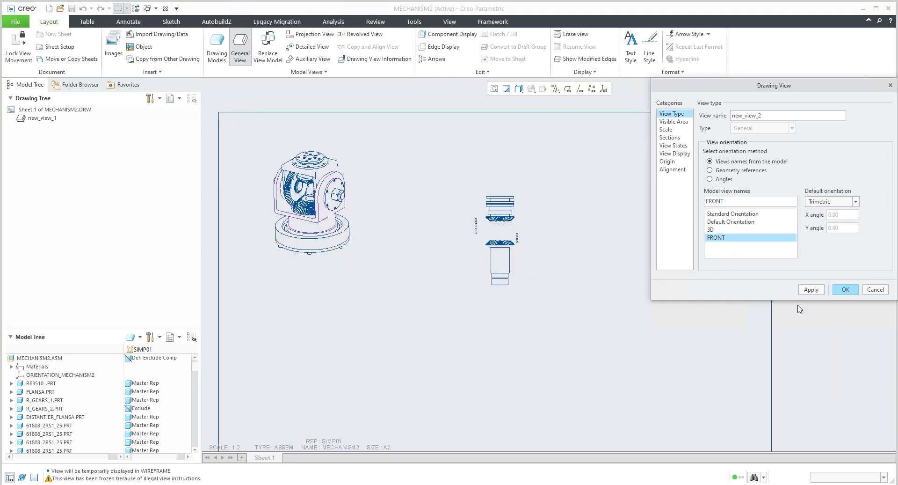
pyautogui.click(845, 289)
# Set SIMP02 as the drawing's current representation via Drawing Models > Set/Add Rep
pyautogui.click(214, 55)
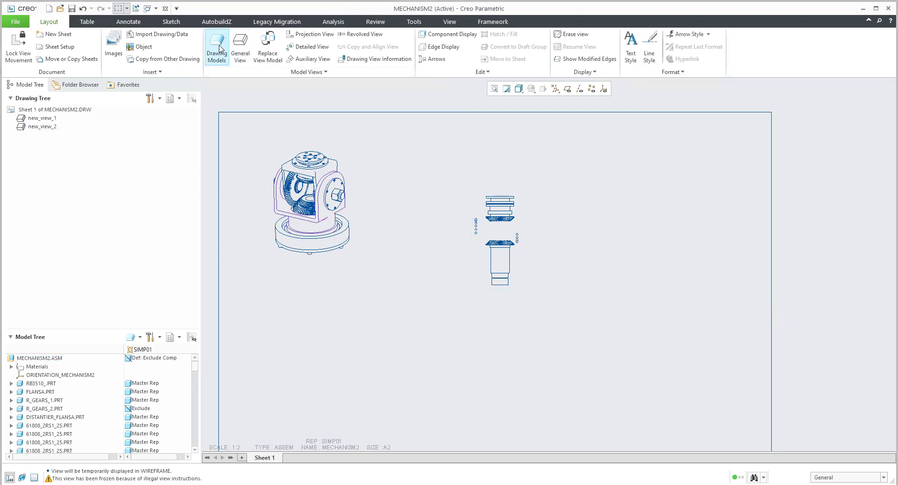
pyautogui.click(868, 145)
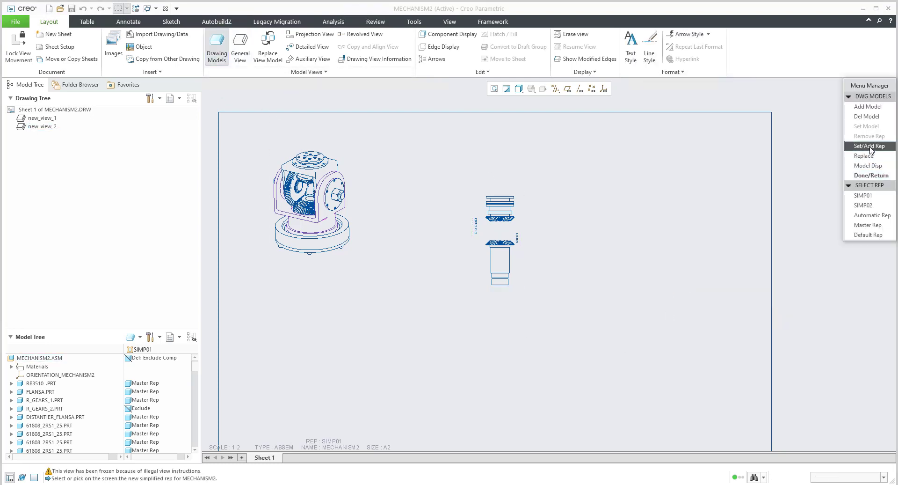
pyautogui.click(873, 206)
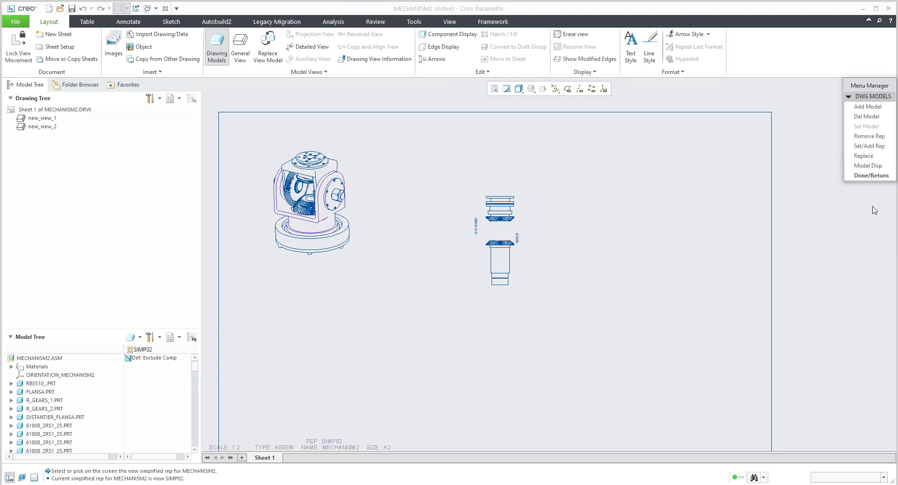
pyautogui.click(870, 175)
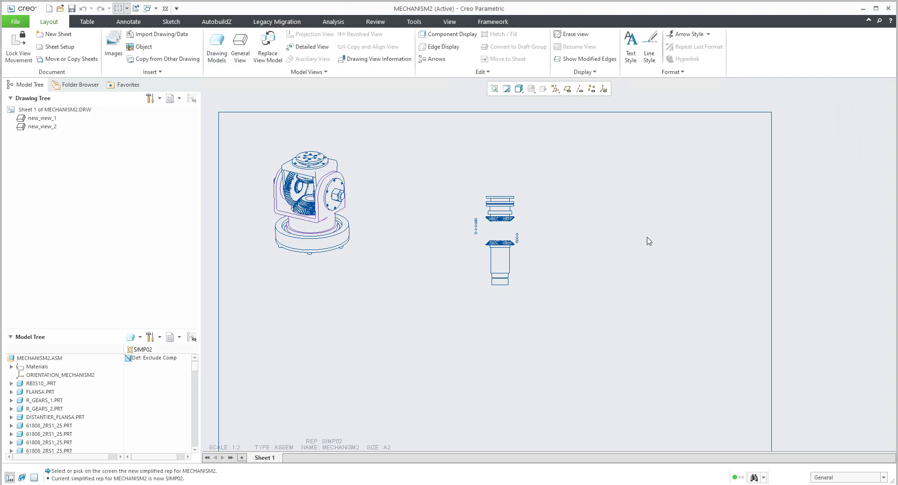
# Place a 3D-oriented general view of SIMP02 right of the other views
pyautogui.click(239, 44)
pyautogui.click(457, 311)
pyautogui.click(630, 260)
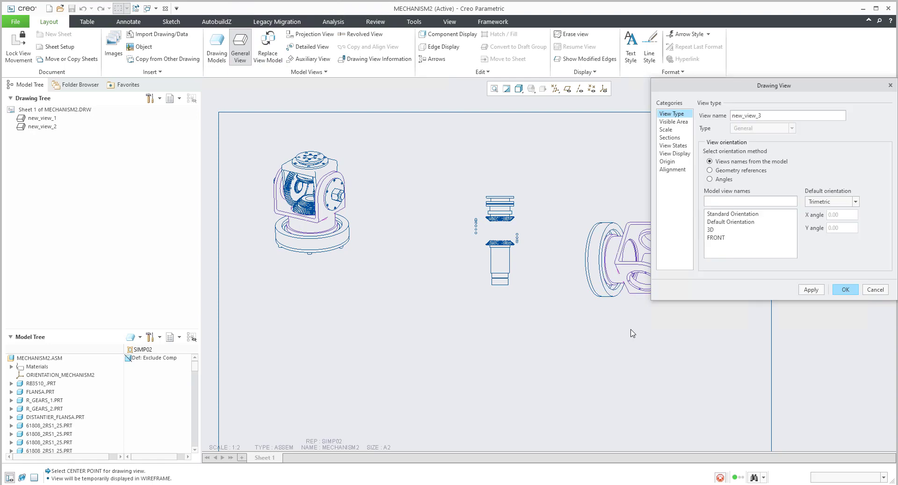
pyautogui.scroll(-3, 498, 294)
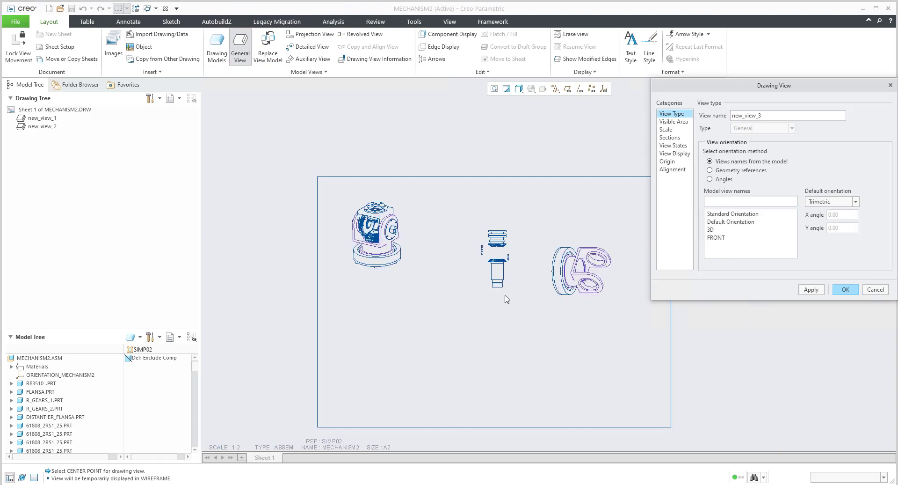
pyautogui.click(711, 229)
pyautogui.scroll(3, 541, 283)
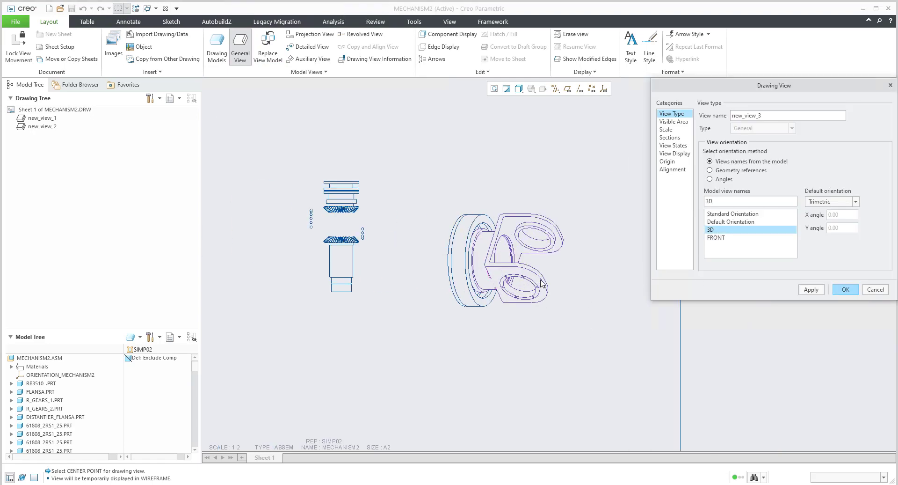
pyautogui.doubleClick(705, 230)
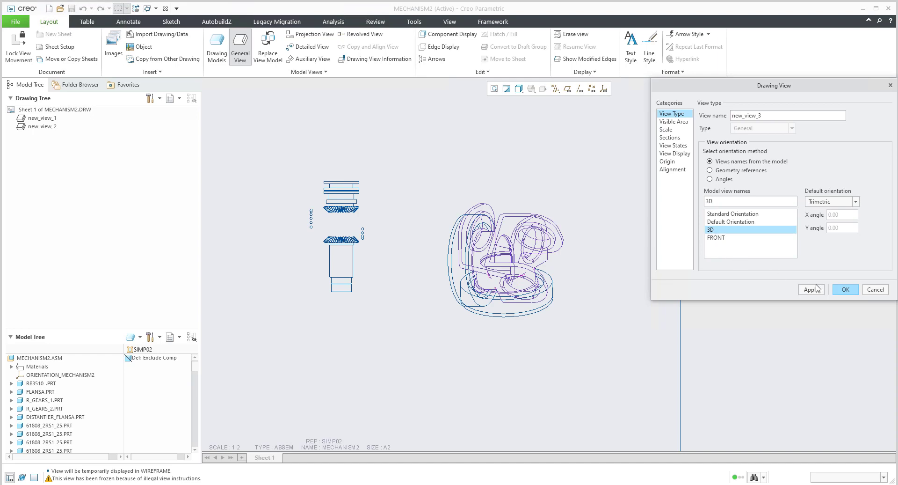
pyautogui.click(846, 289)
pyautogui.scroll(-2, 583, 276)
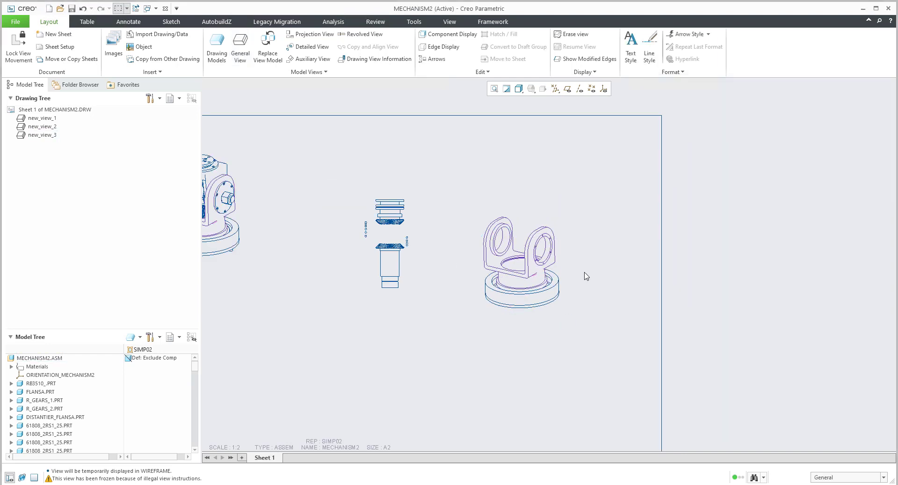
# Switch the drawing's representation back to the Default (Master) Rep from the REP note
pyautogui.moveTo(629, 222); pyautogui.dragTo(631, 217, button='middle')
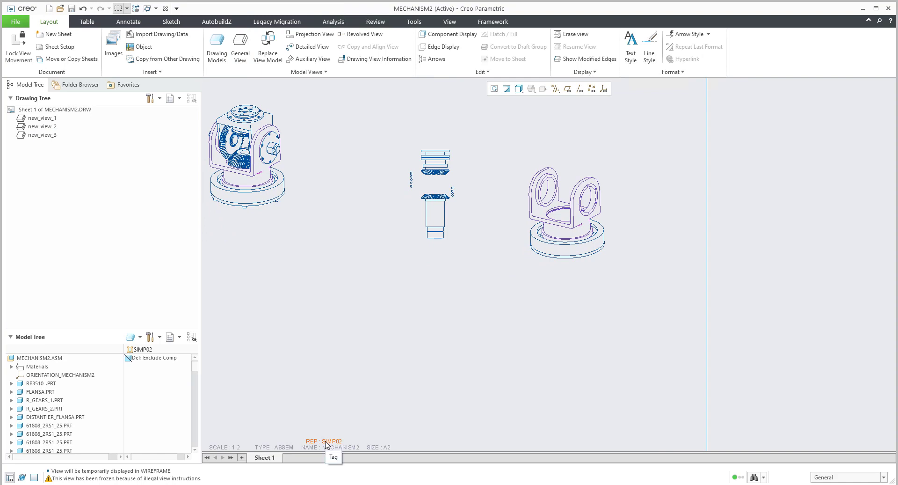
pyautogui.doubleClick(326, 445)
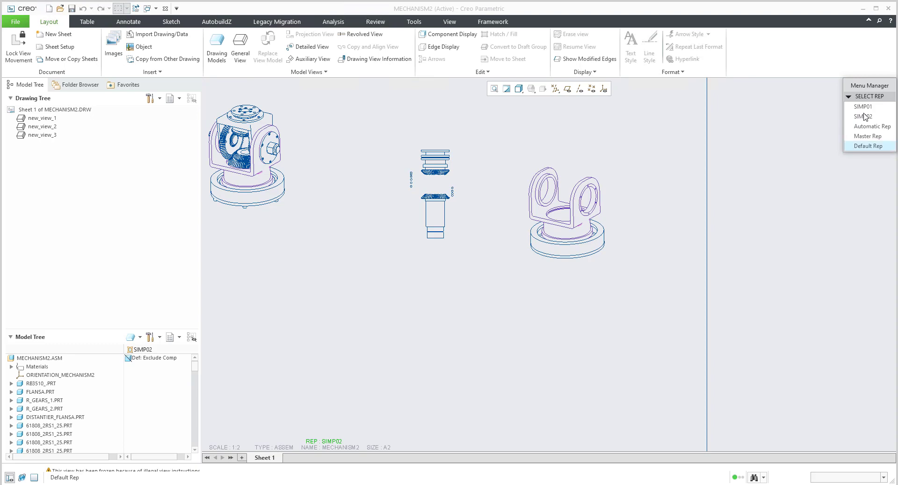
pyautogui.click(863, 146)
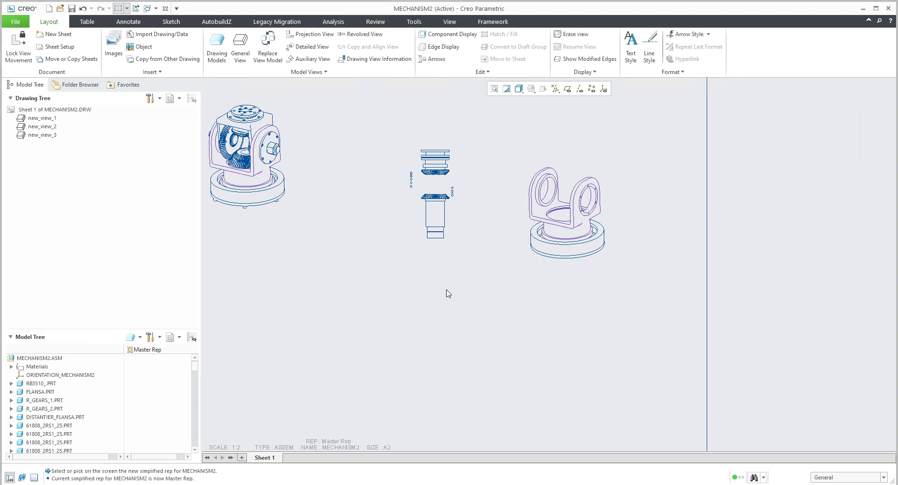
# Place a fourth general view in 3D orientation near the bottom of the sheet
pyautogui.click(240, 47)
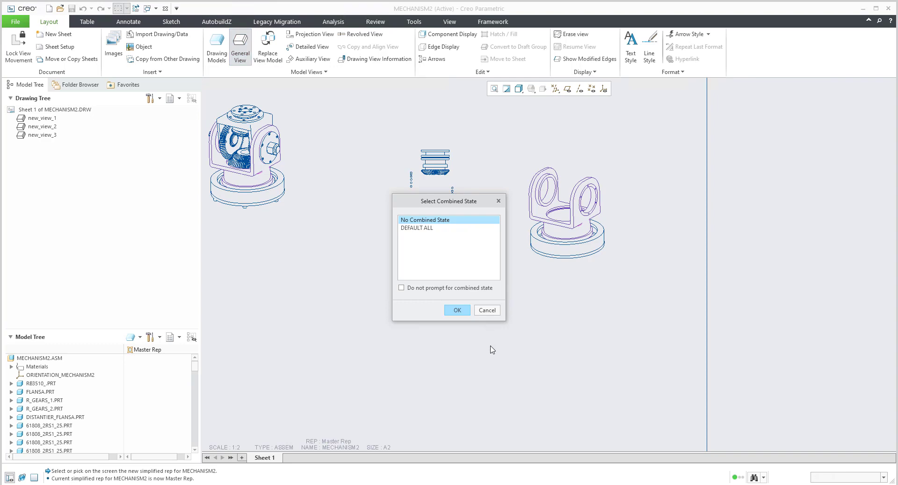
pyautogui.click(457, 309)
pyautogui.click(397, 361)
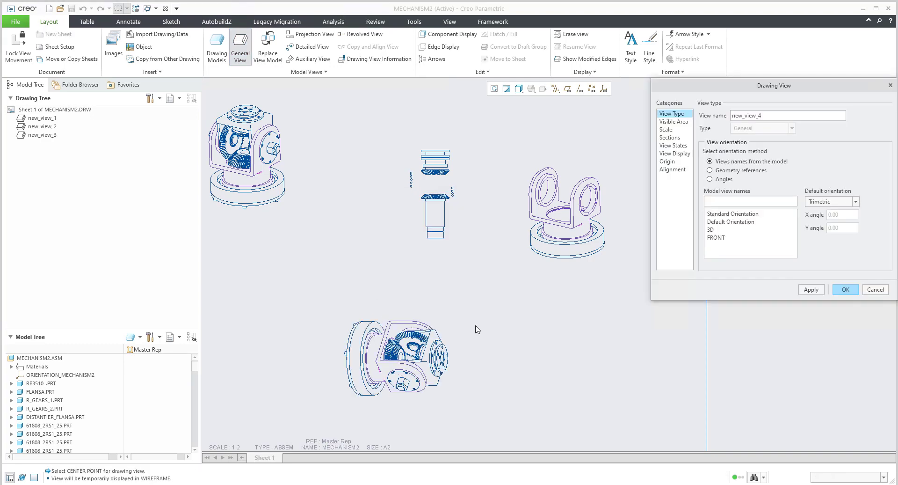
pyautogui.doubleClick(711, 230)
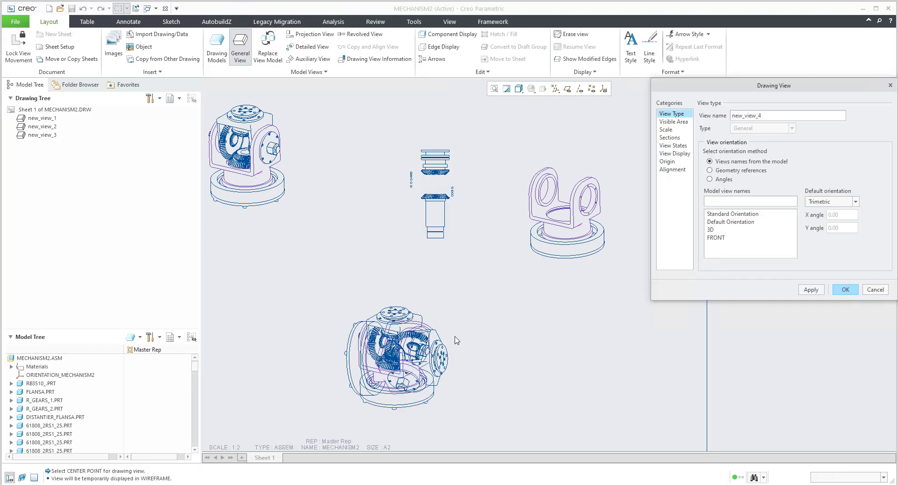
pyautogui.scroll(3, 468, 342)
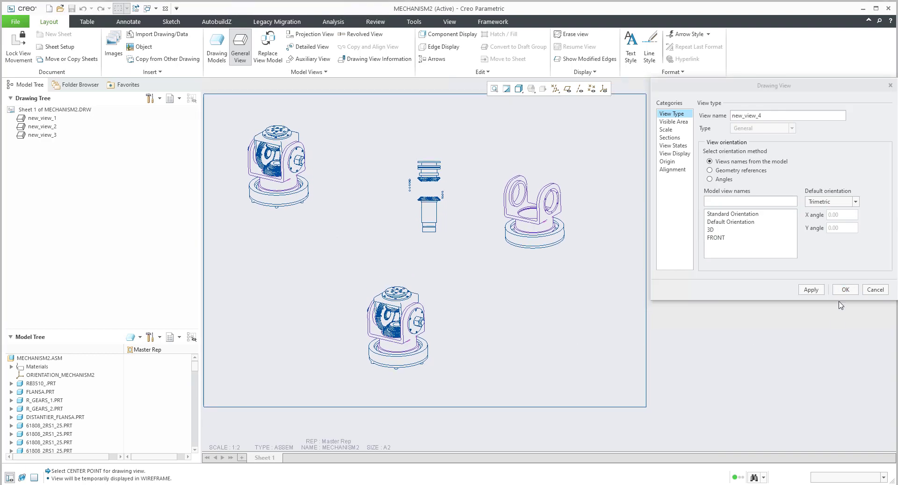
pyautogui.click(845, 289)
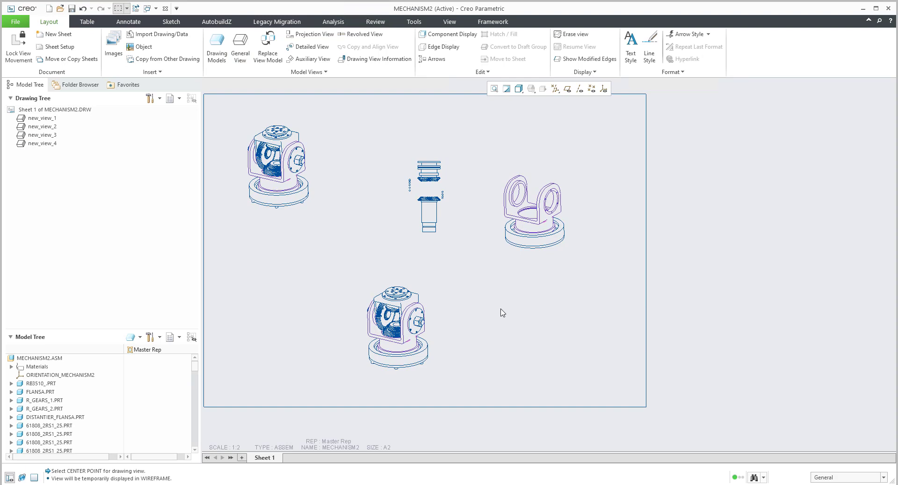
# Make SIMP02 the current representation again, choosing it from the REP note
pyautogui.click(217, 55)
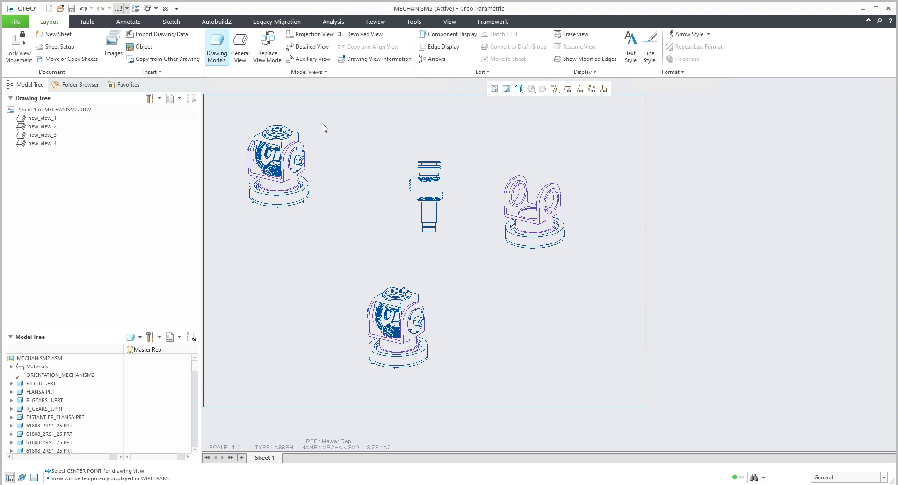
pyautogui.click(868, 146)
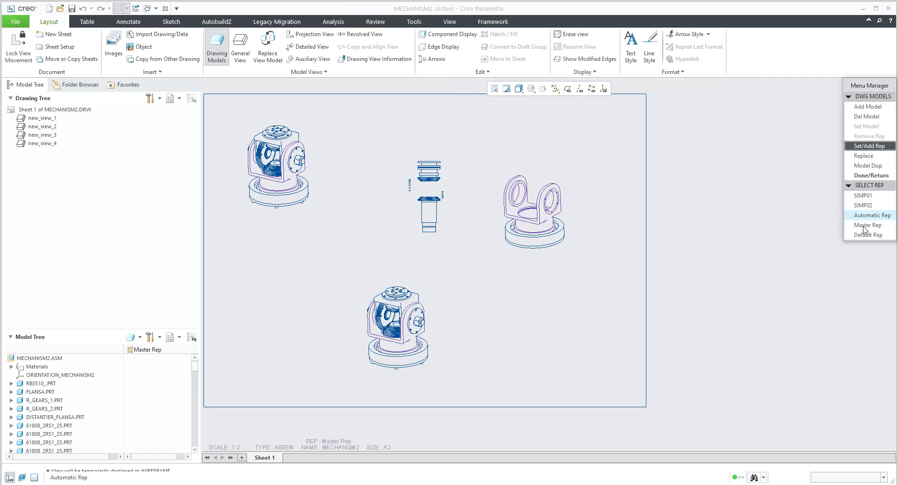
pyautogui.click(871, 175)
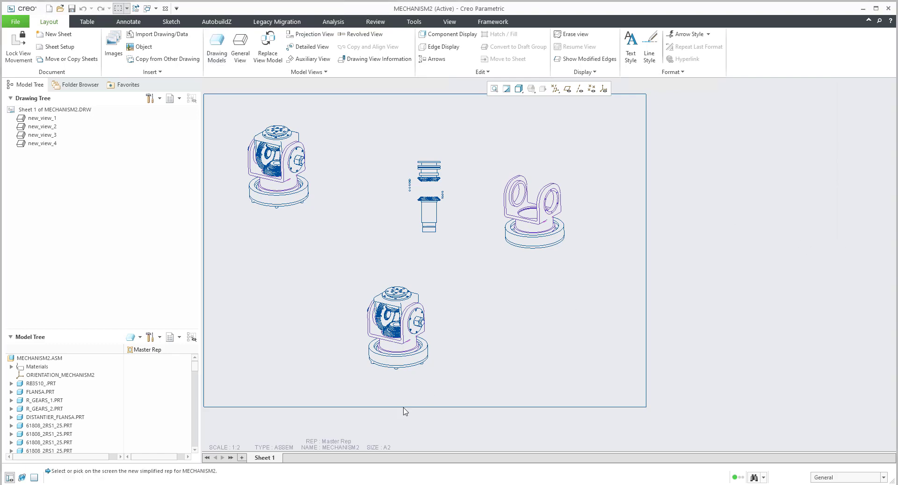
pyautogui.click(338, 442)
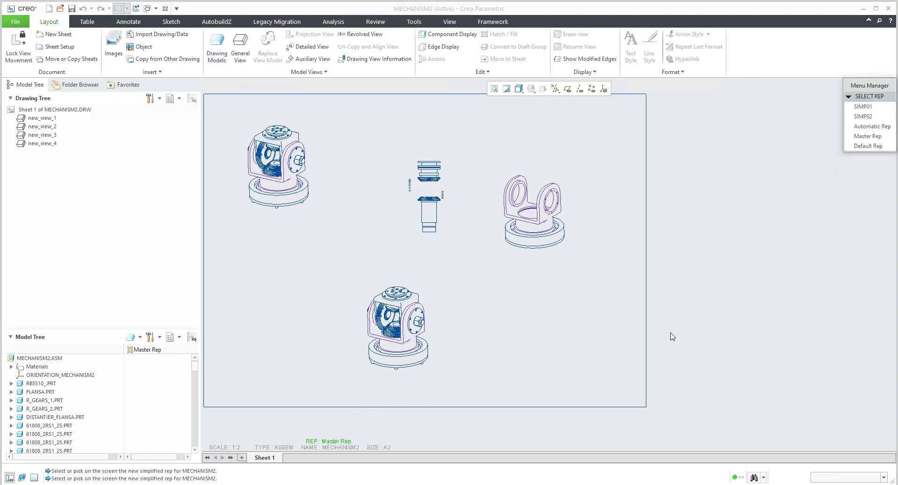
pyautogui.click(863, 117)
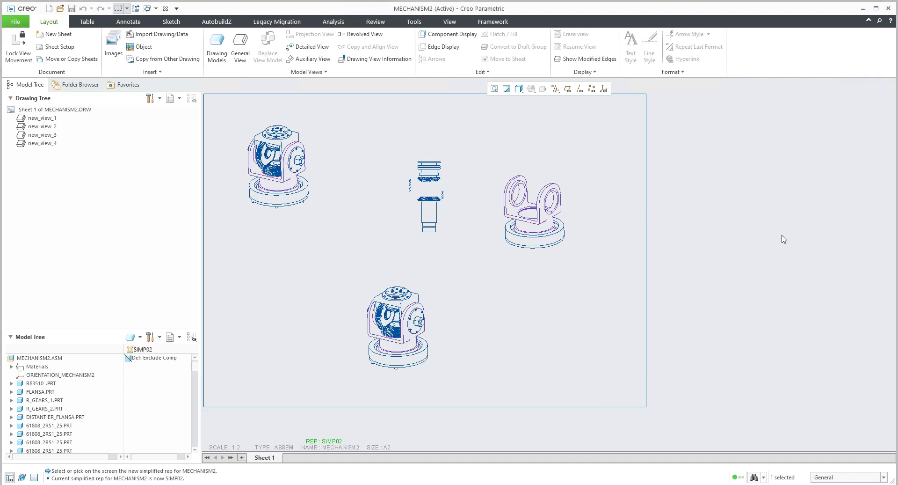
# Start a new general view placed at the sheet's lower right
pyautogui.click(239, 58)
pyautogui.click(453, 311)
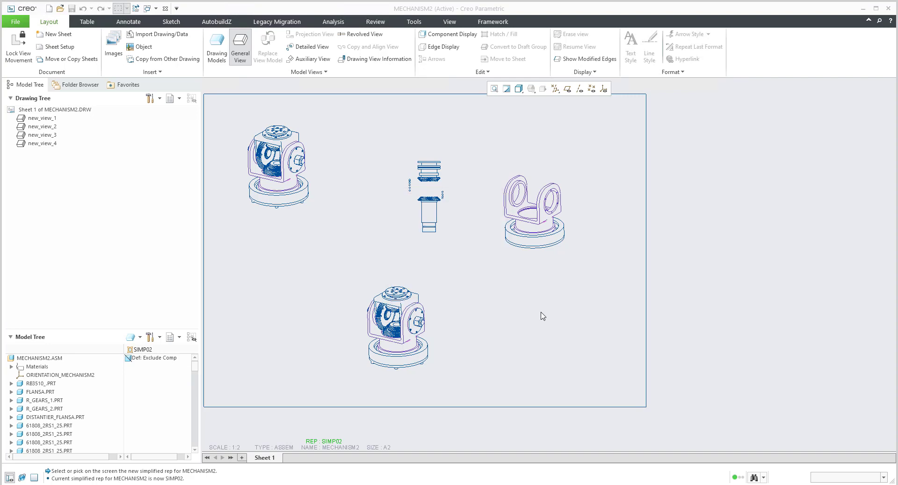
pyautogui.click(561, 312)
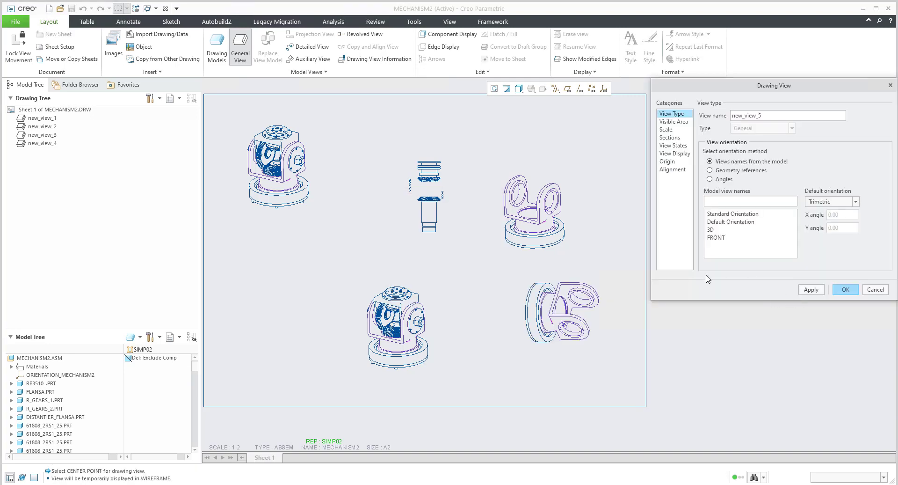
# Set the fifth view's simplified representation to Master Rep under View States and confirm
pyautogui.click(672, 123)
pyautogui.click(670, 131)
pyautogui.click(668, 139)
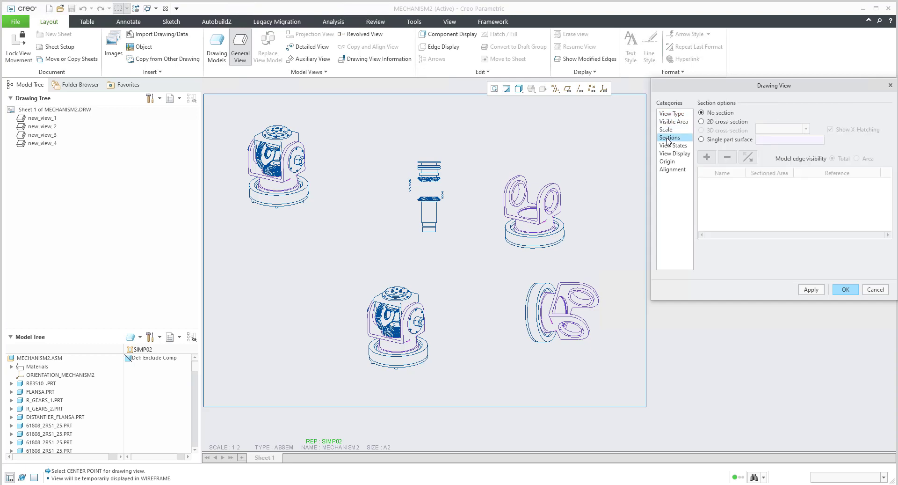
pyautogui.click(667, 146)
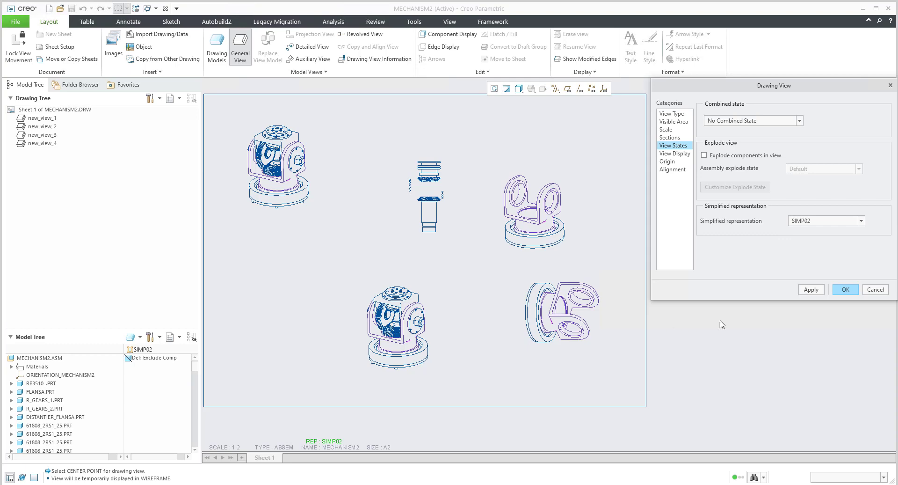
pyautogui.click(811, 221)
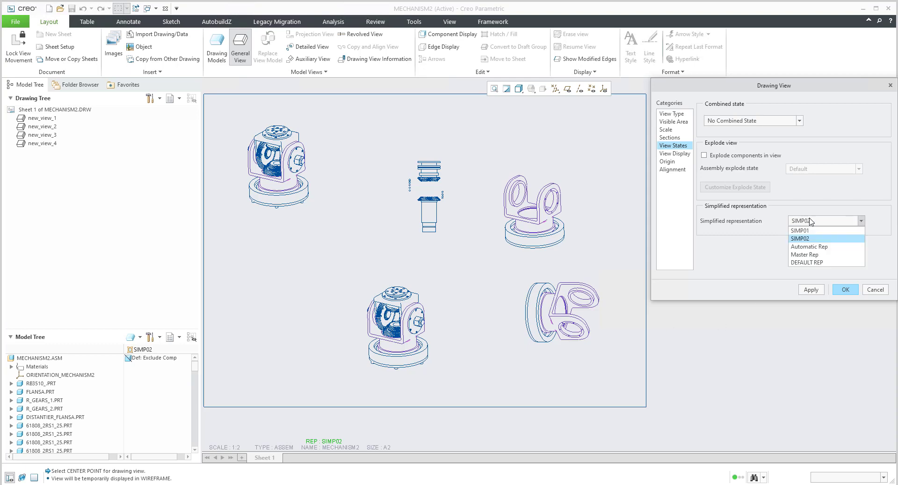
pyautogui.click(803, 255)
pyautogui.click(844, 290)
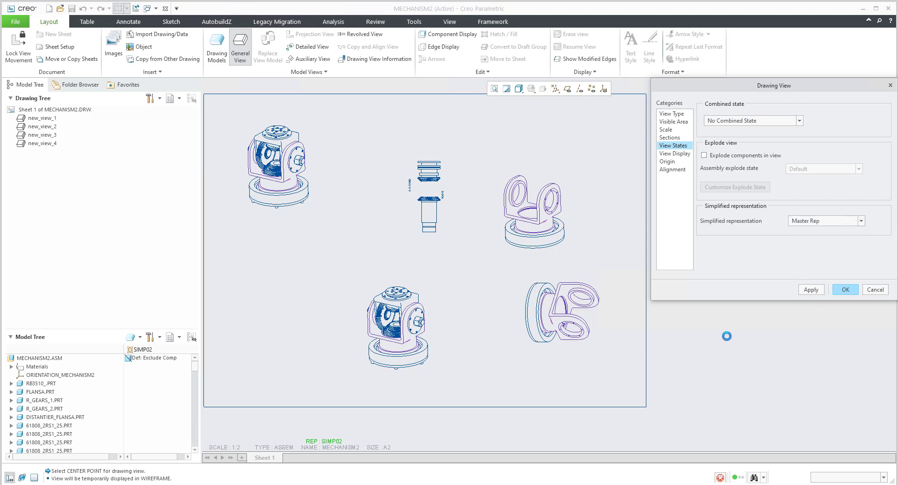
pyautogui.click(572, 387)
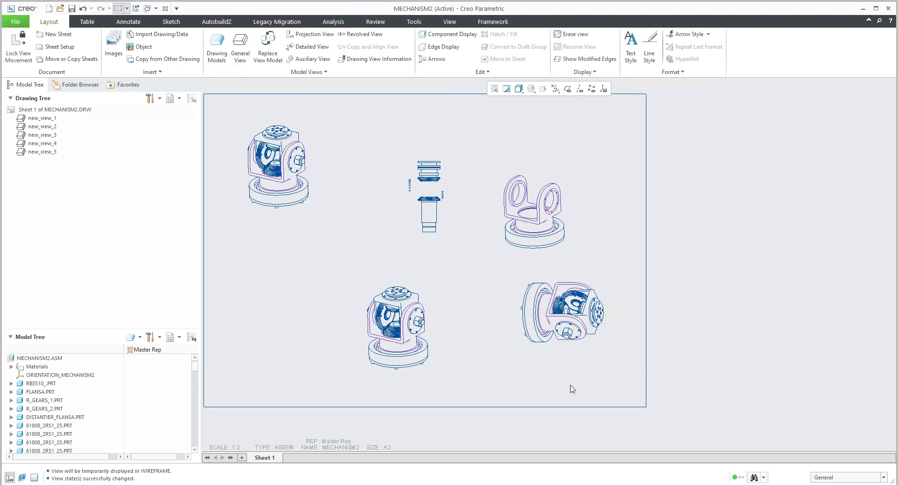